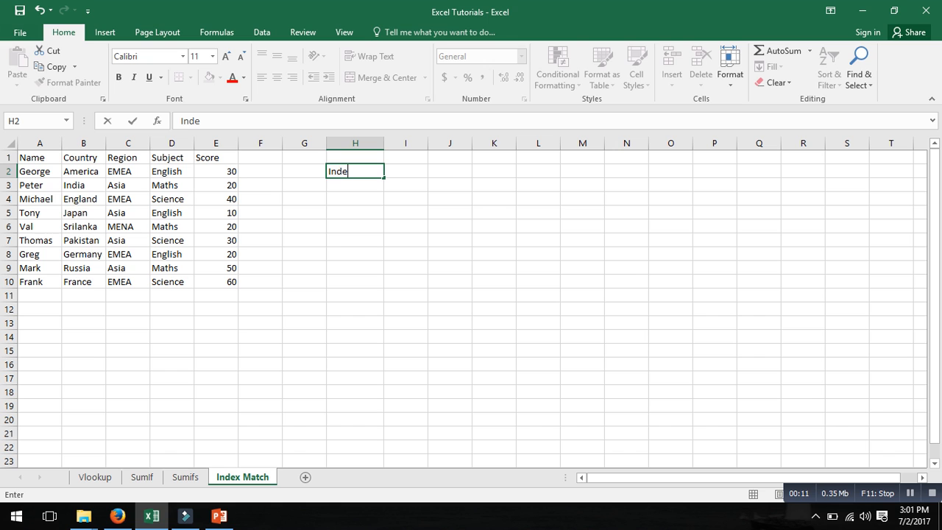
Enter the heading Index Match in H2 and the labels Index in H4 and Match in H5.
text(x Match)
key(Return)
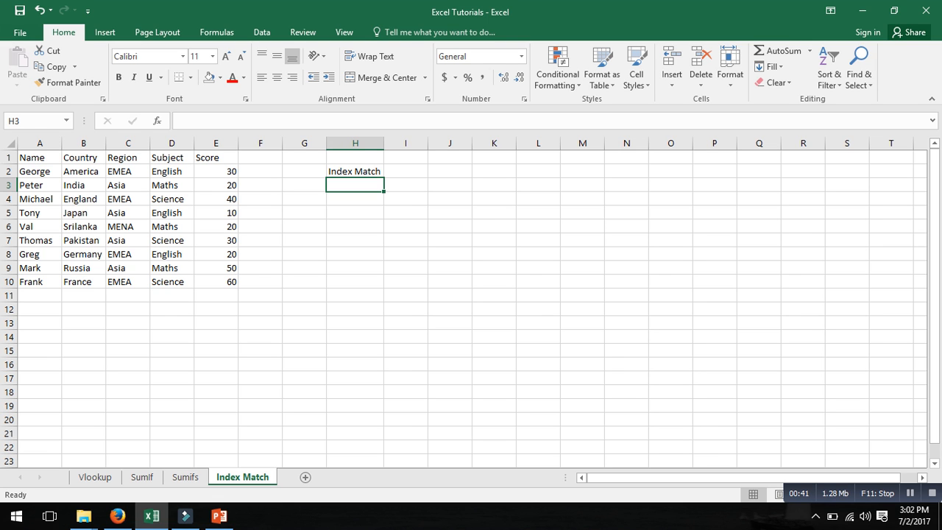
click(354, 199)
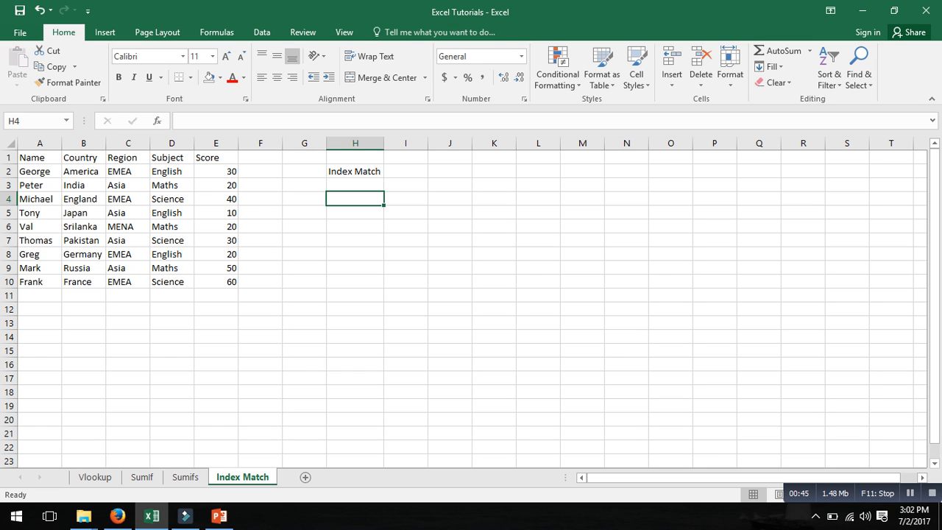
text(Index)
key(Return)
text(Match)
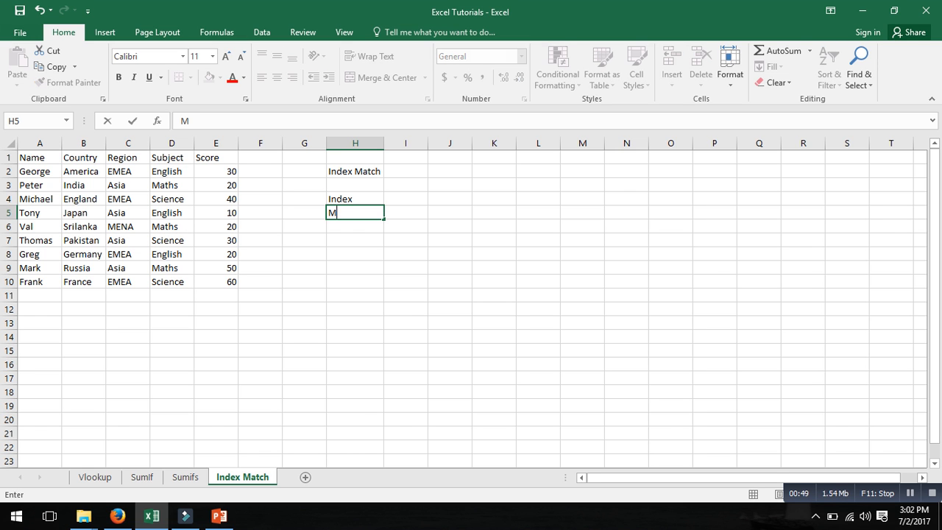
key(Return)
Enter an INDEX formula in I4 that returns row 3, column 4 of columns A:E.
key(Up)
key(Up)
key(Right)
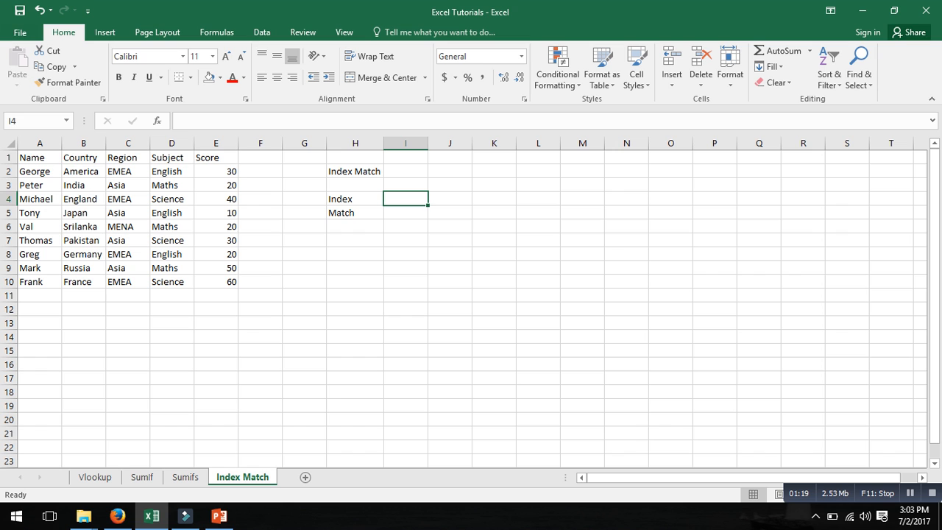
text(=)
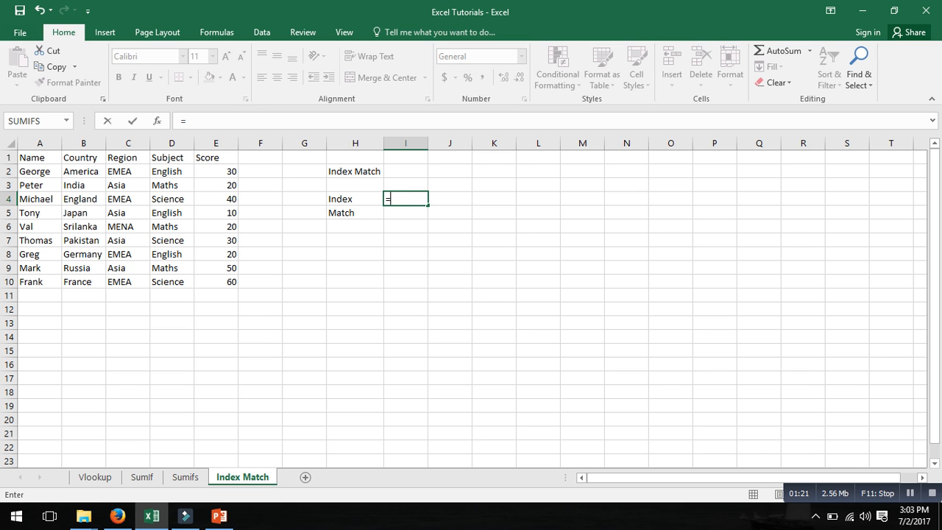
text(index()
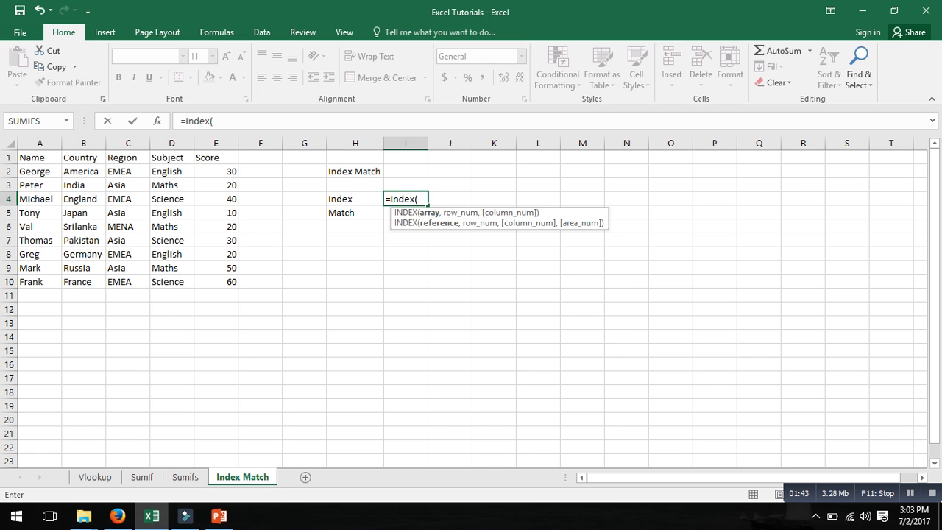
drag(40, 143, 215, 143)
text(,)
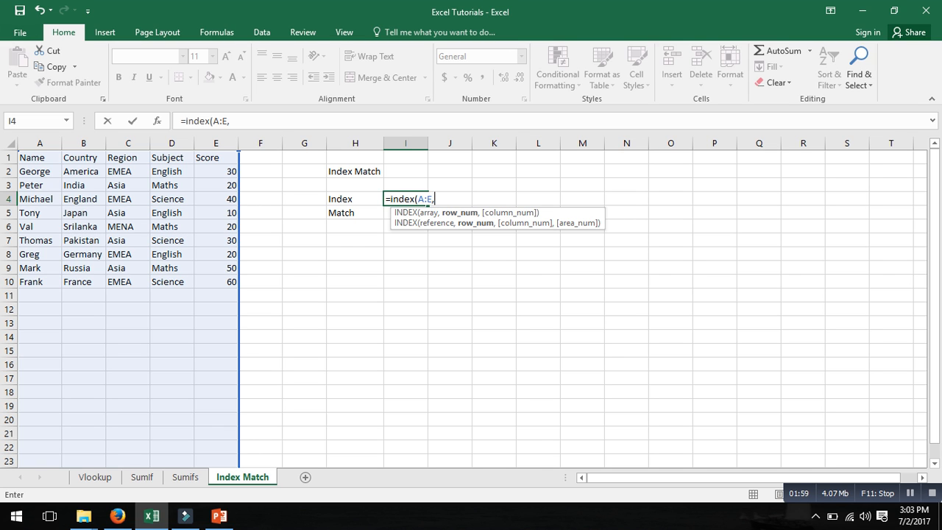
text(3,)
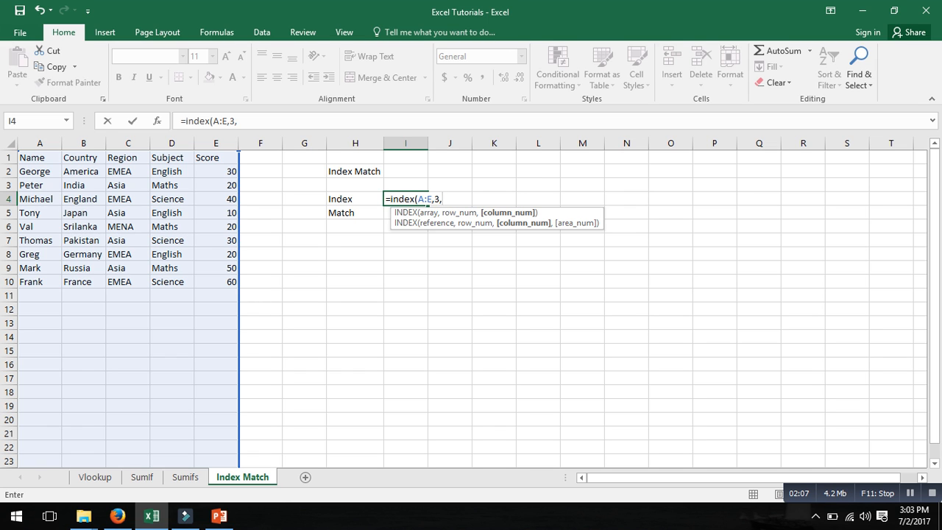
text(4))
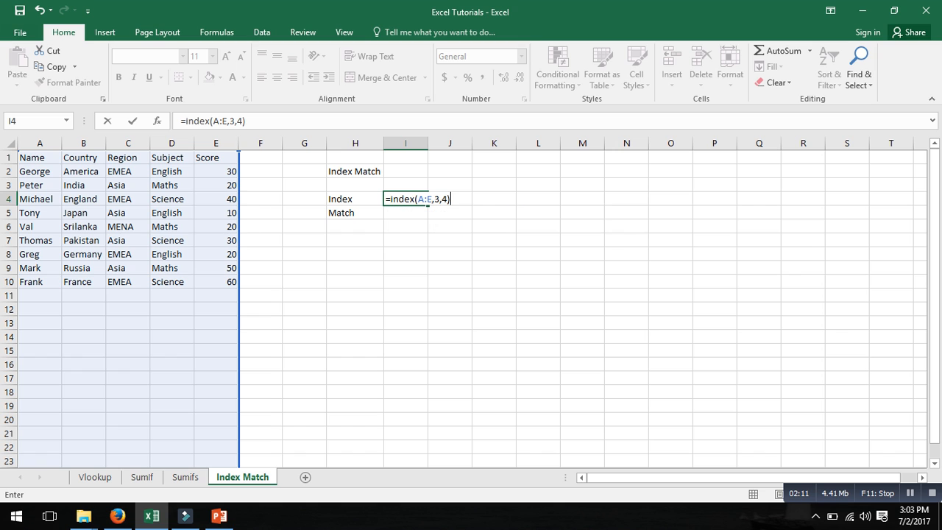
key(Return)
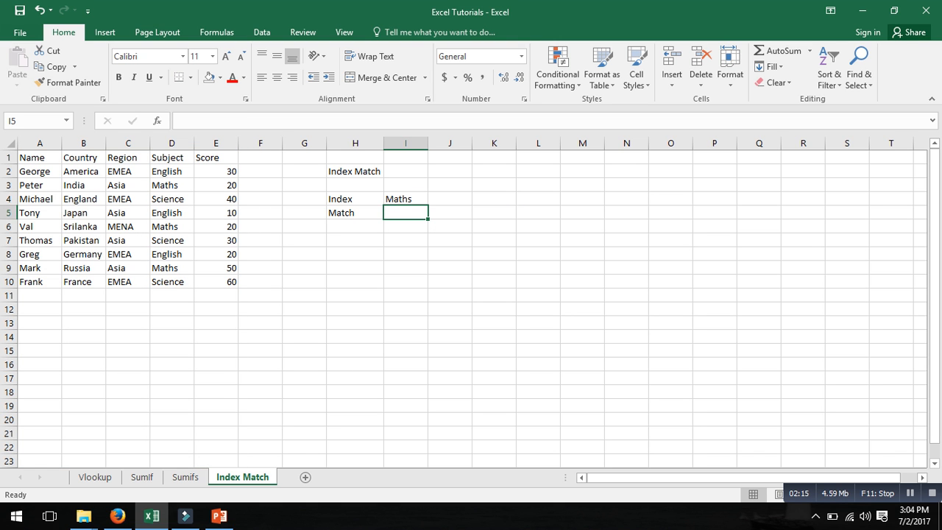
Trace row 3 and column D to their intersection and fill cell D3 with yellow.
click(405, 199)
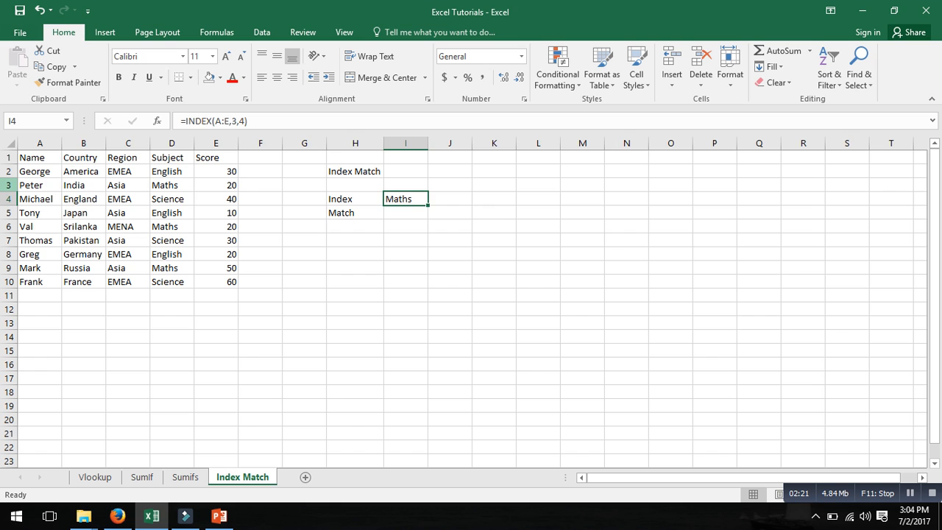
click(9, 185)
ctrl+click(171, 144)
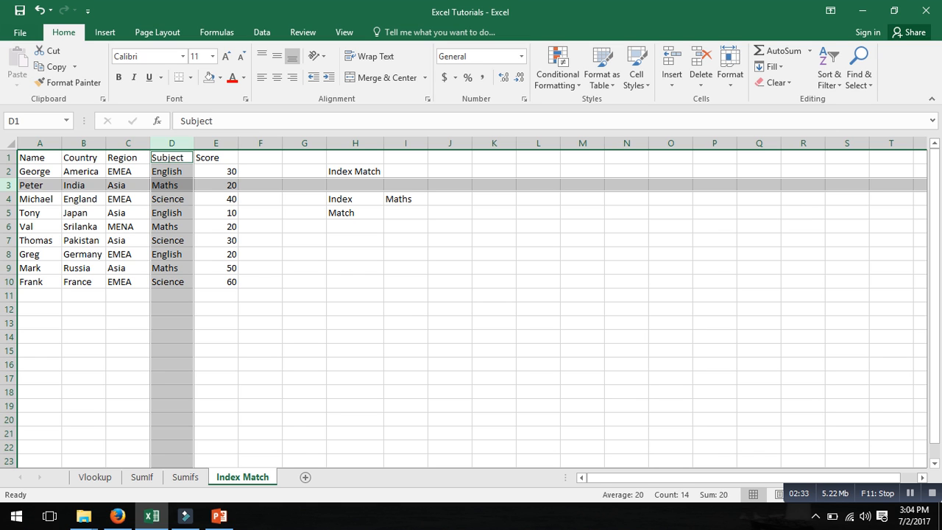
click(171, 186)
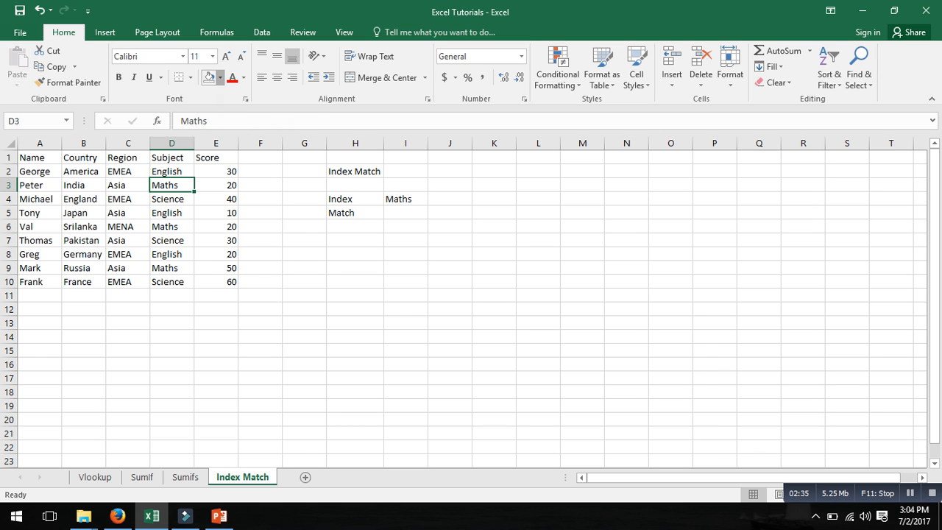
click(220, 77)
click(244, 185)
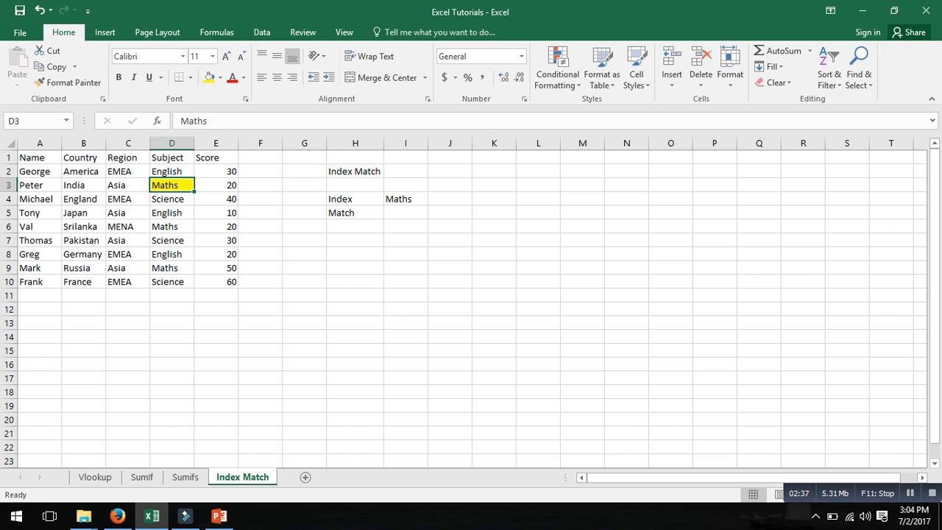
Copy the formula text INDEX(A:E,3,4) without its equals sign from I4 into J4 and autofit column J.
click(406, 199)
drag(249, 120, 186, 120)
key(ctrl+c)
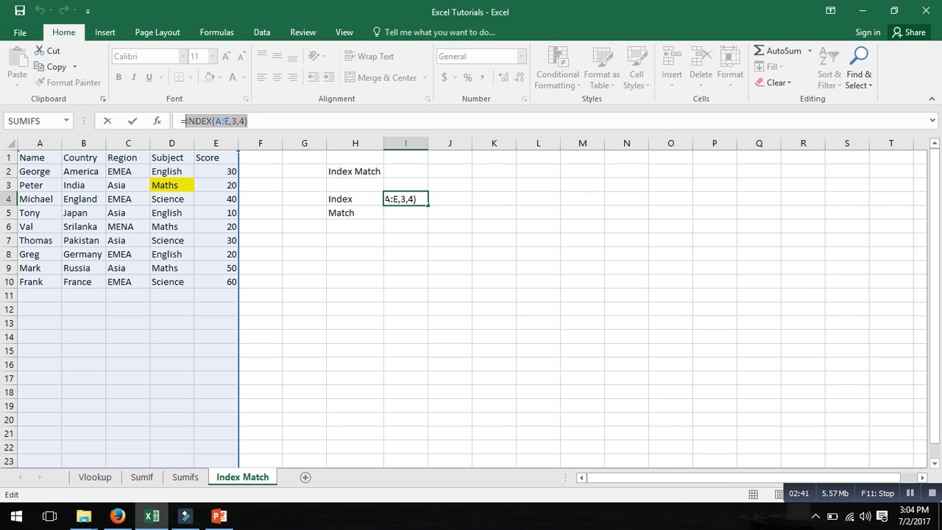
text(J4')
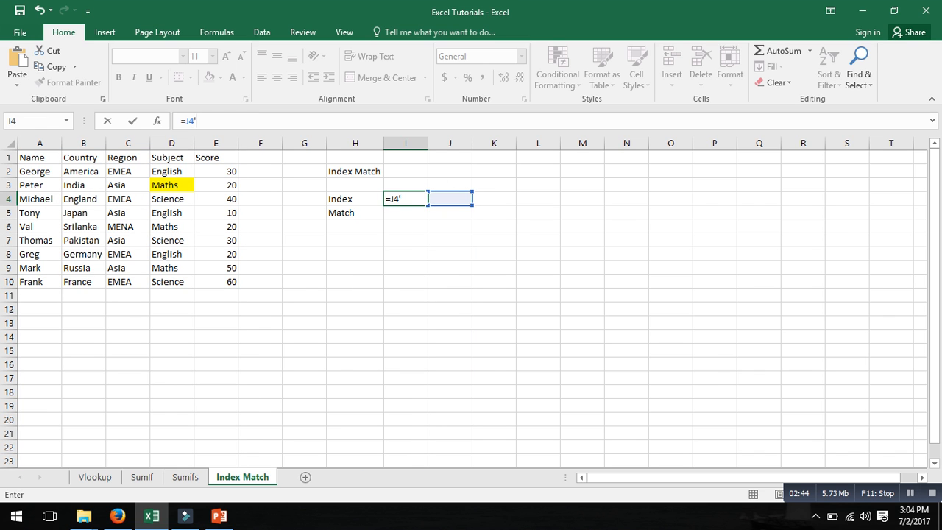
key(Escape)
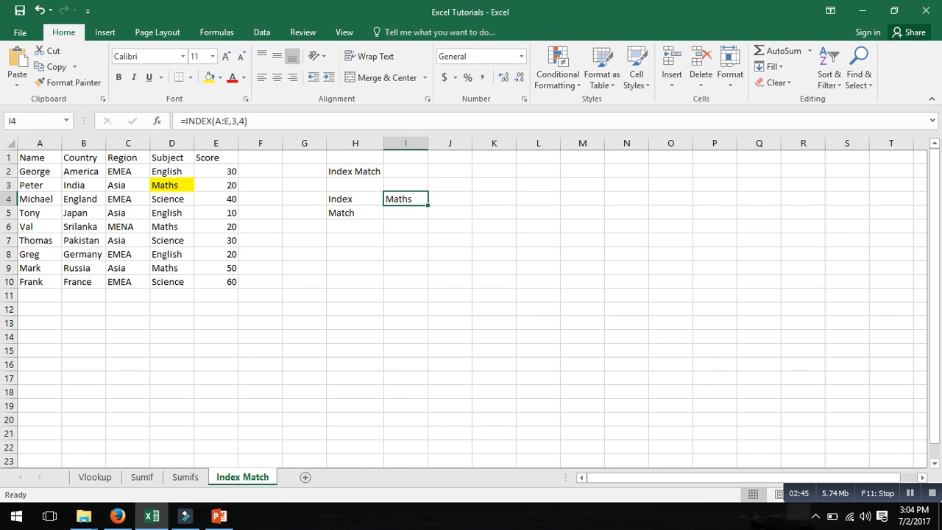
click(450, 198)
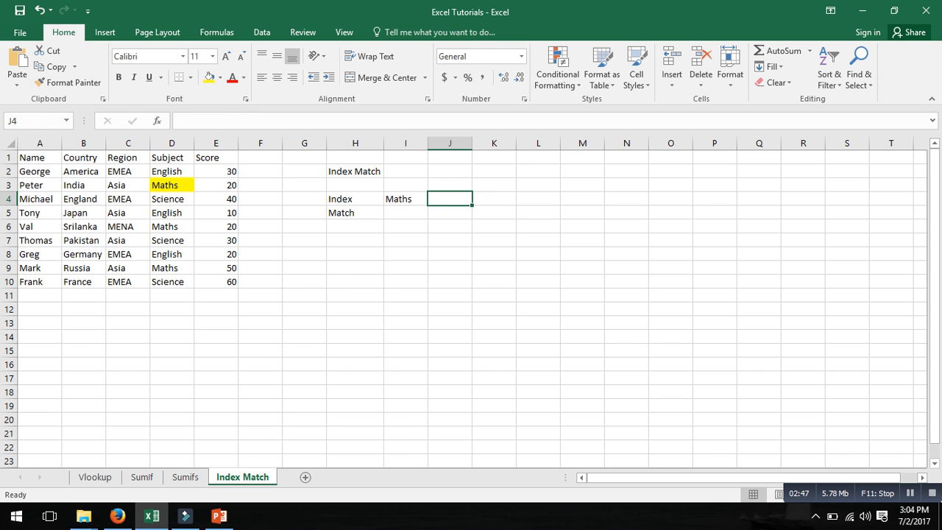
key(ctrl+v)
click(449, 226)
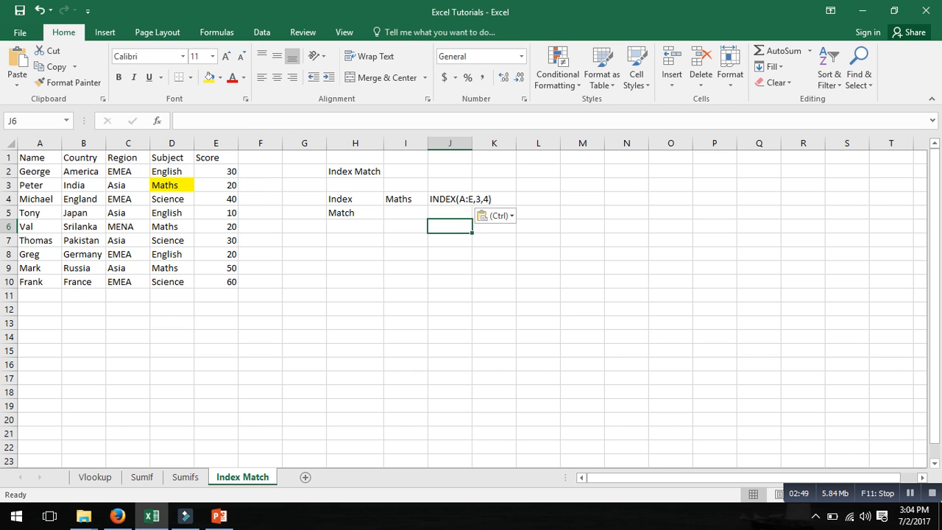
double_click(471, 143)
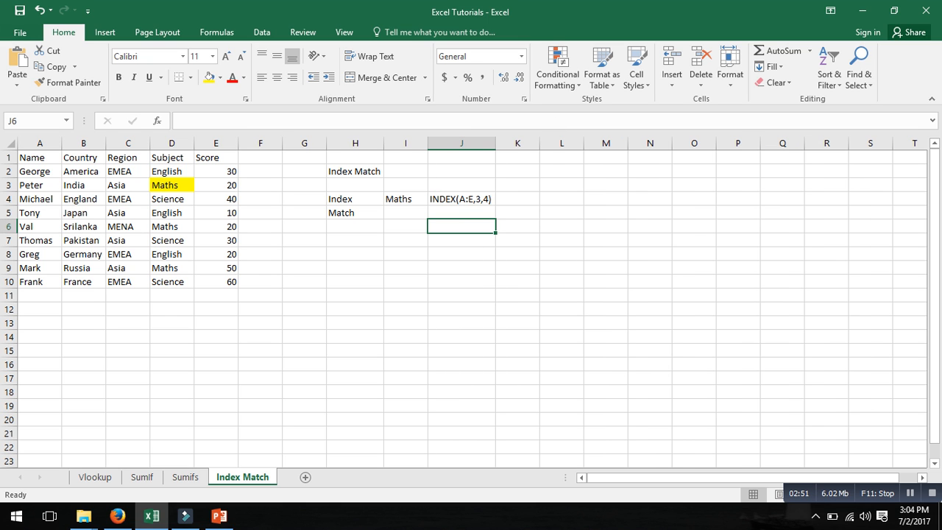
Enter the note "It pulls the valued based on a cell address" in K4.
click(517, 200)
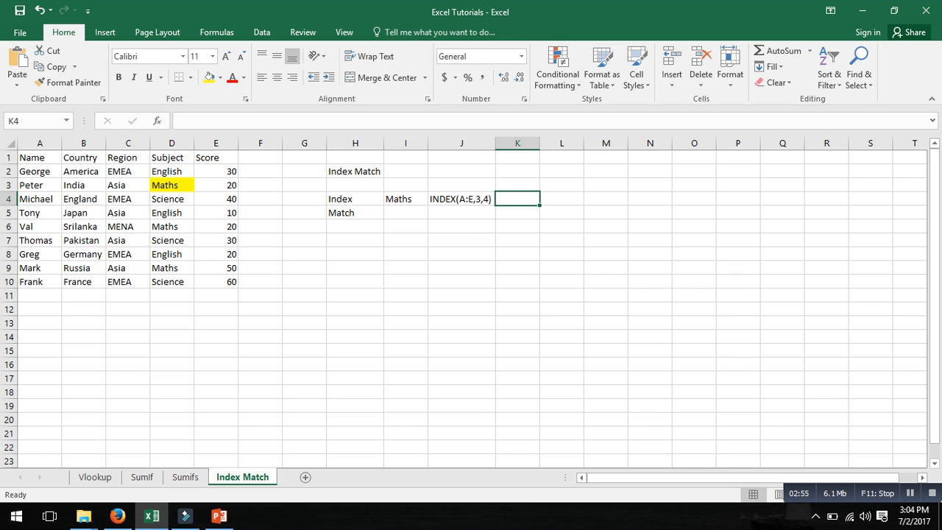
text(It p)
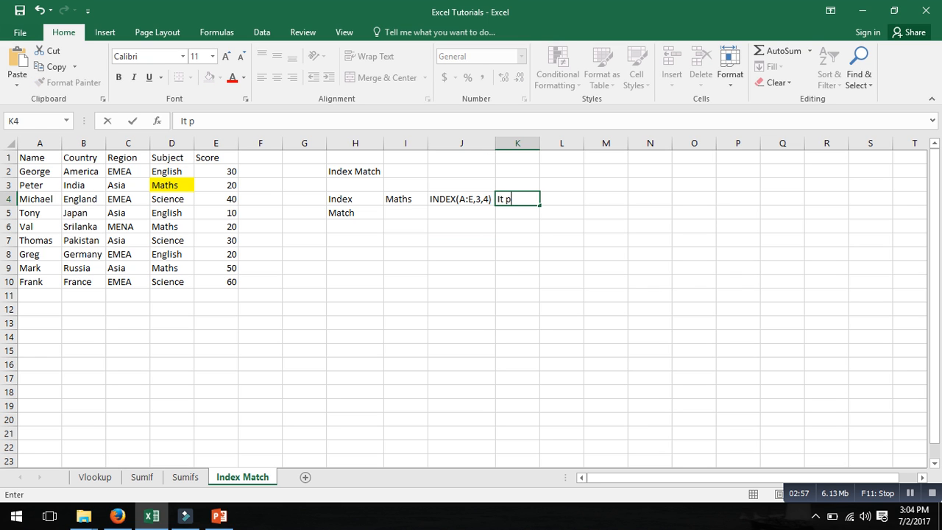
text(ulls the valued b)
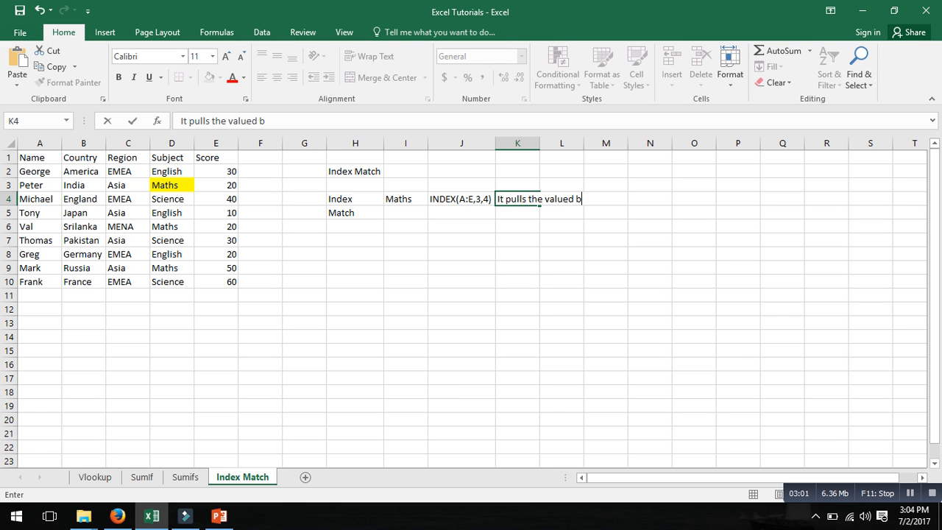
text(ased on a )
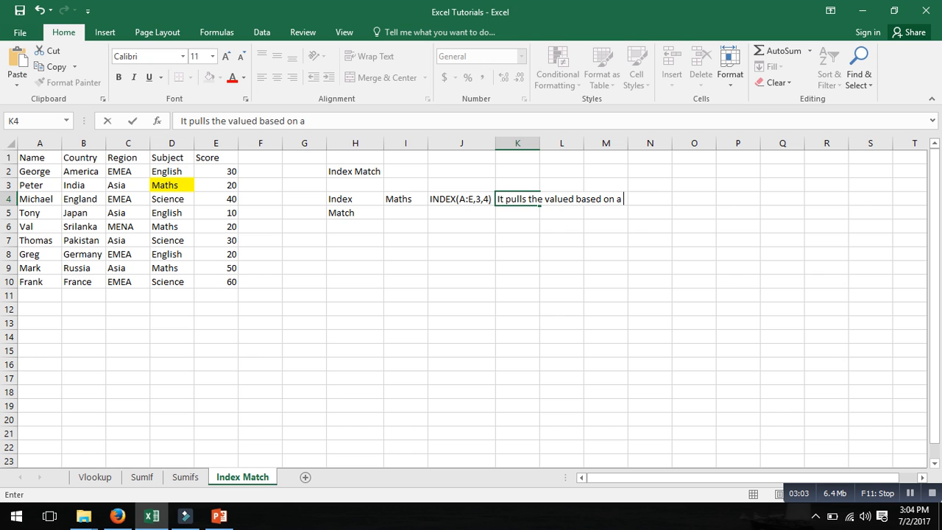
text(cell address)
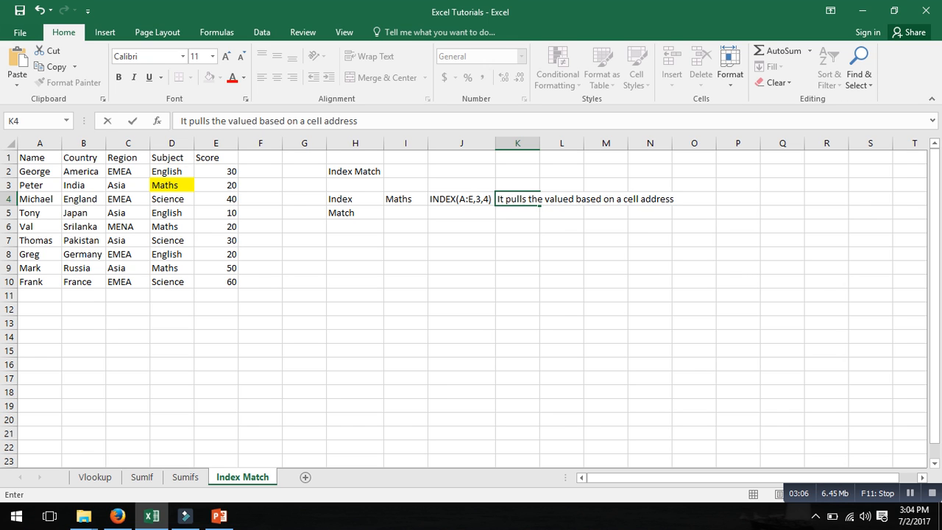
key(Return)
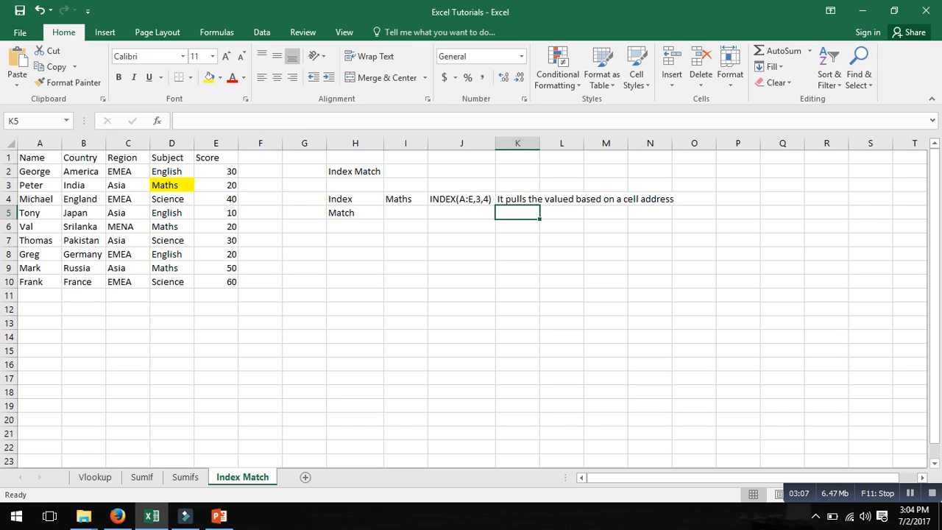
Enter a MATCH formula in I5 that looks up the value of I4 in column D with match type 0.
key(Left)
key(Left)
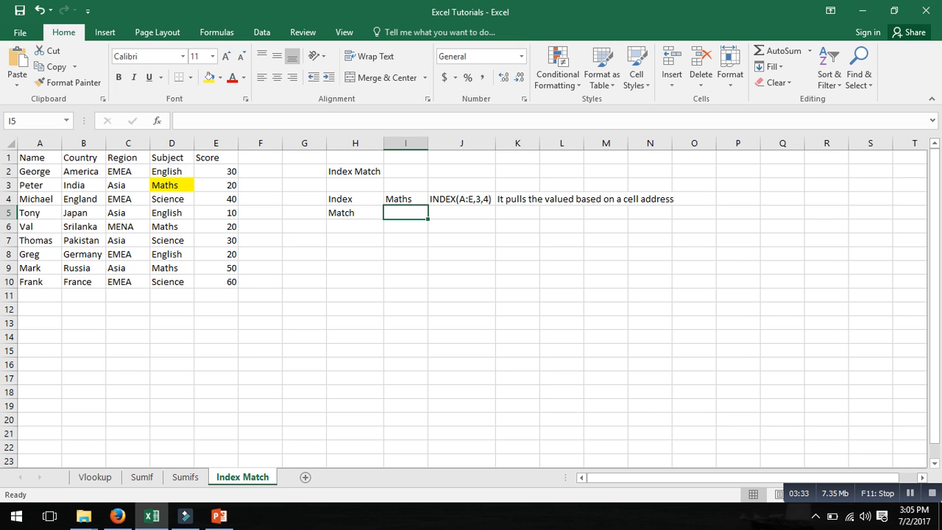
text(=)
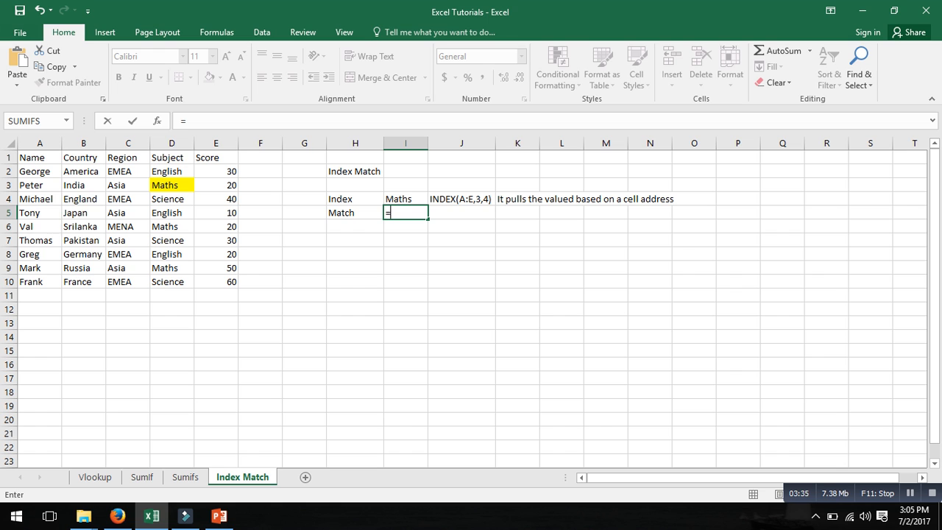
text(match()
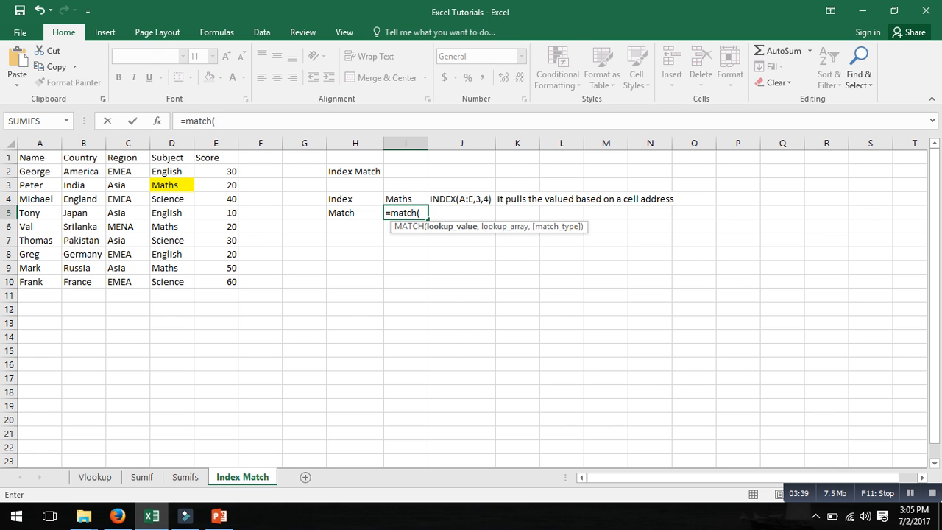
key(Up)
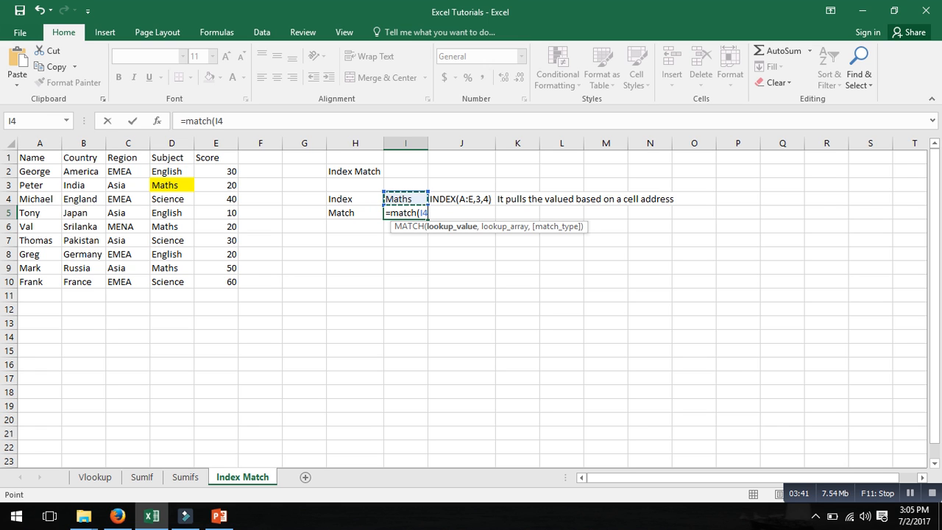
text(,)
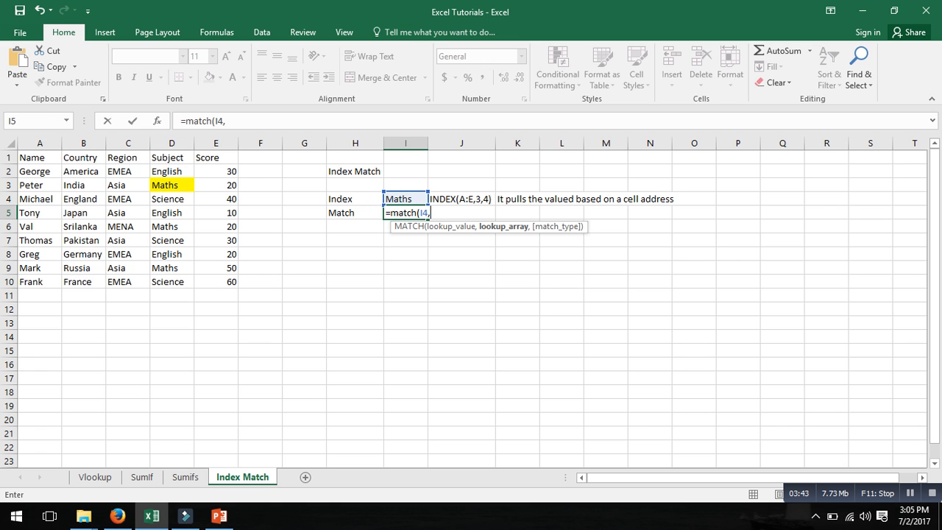
key(Left)
key(Left)
key(Left)
key(Left)
key(Left)
key(ctrl+space)
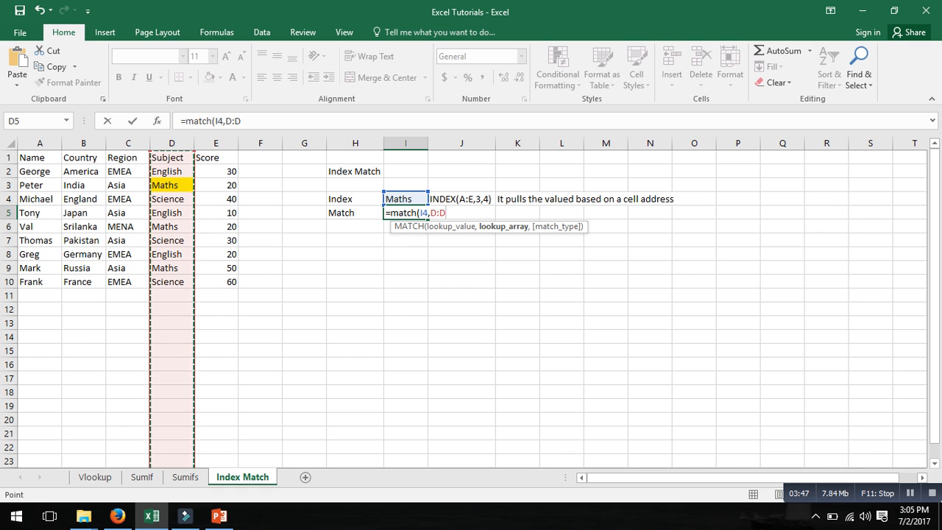
text(,)
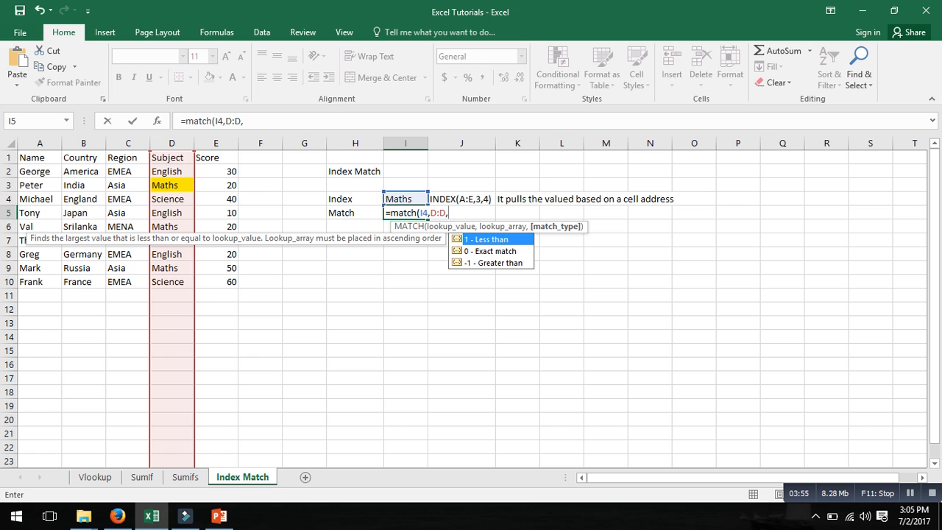
key(Down)
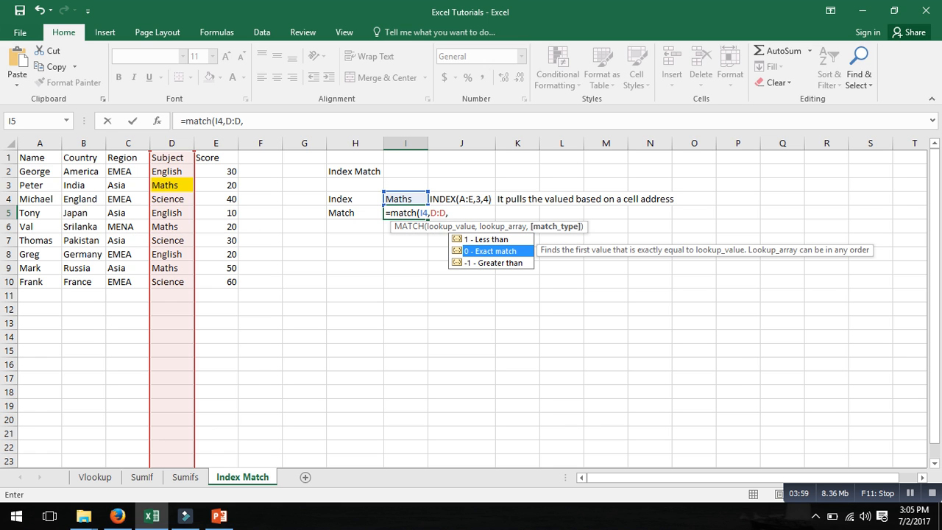
text(0))
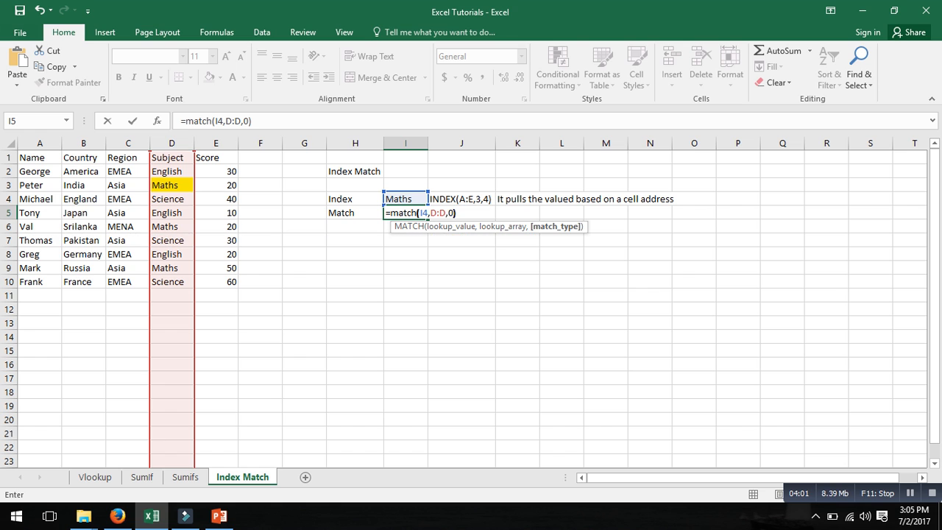
key(Return)
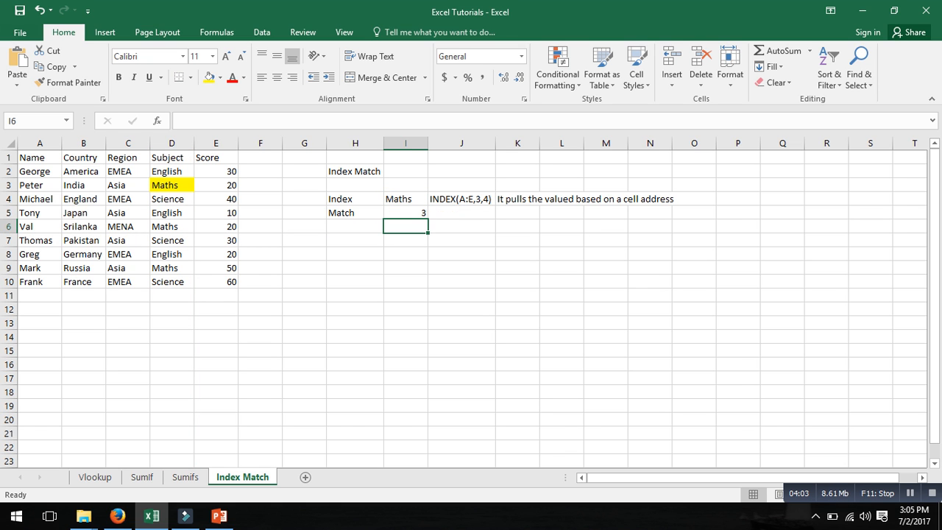
key(Up)
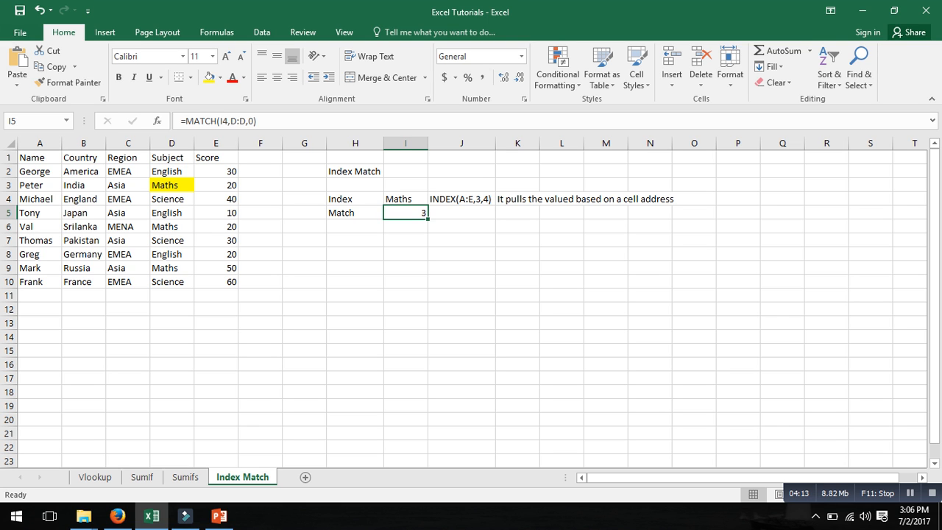
click(171, 186)
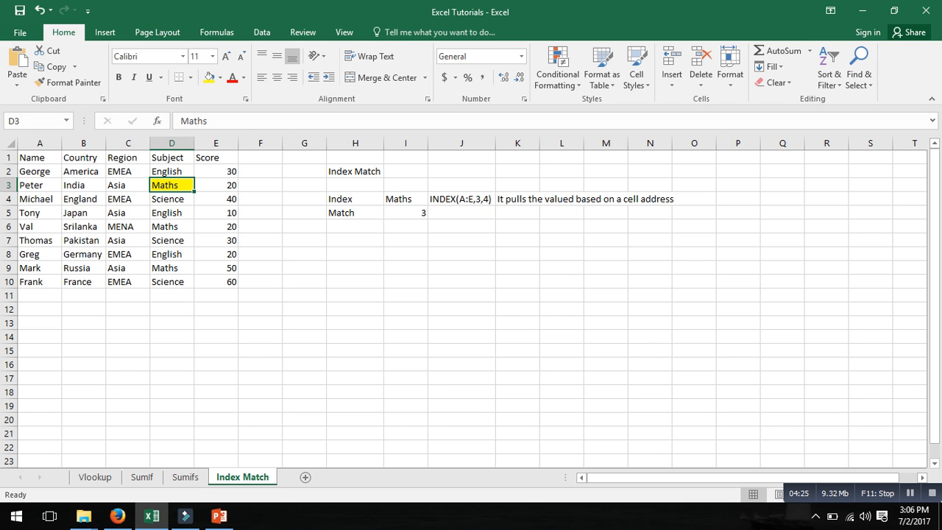
Copy the formula text MATCH(I4,D:D,0) without its equals sign from I5 into J5 and autofit column J.
click(406, 213)
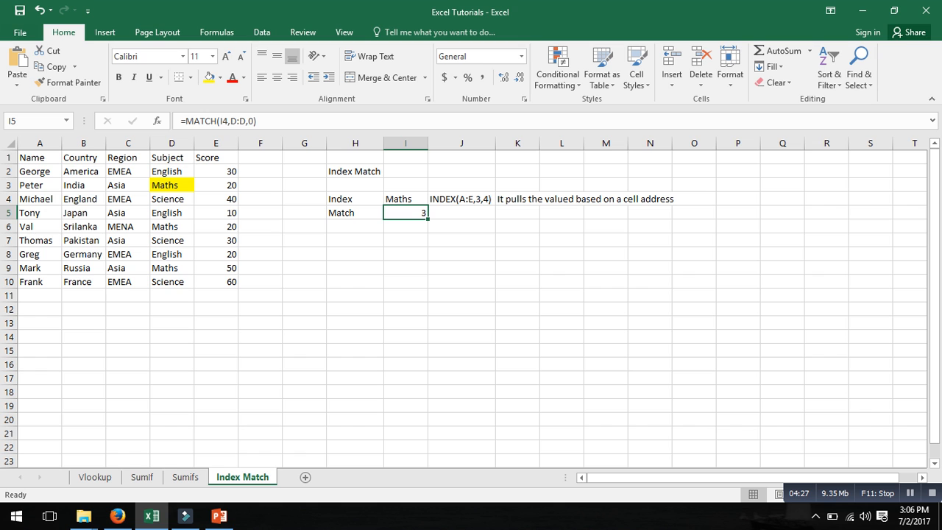
key(F2)
drag(180, 121, 186, 121)
key(ctrl+c)
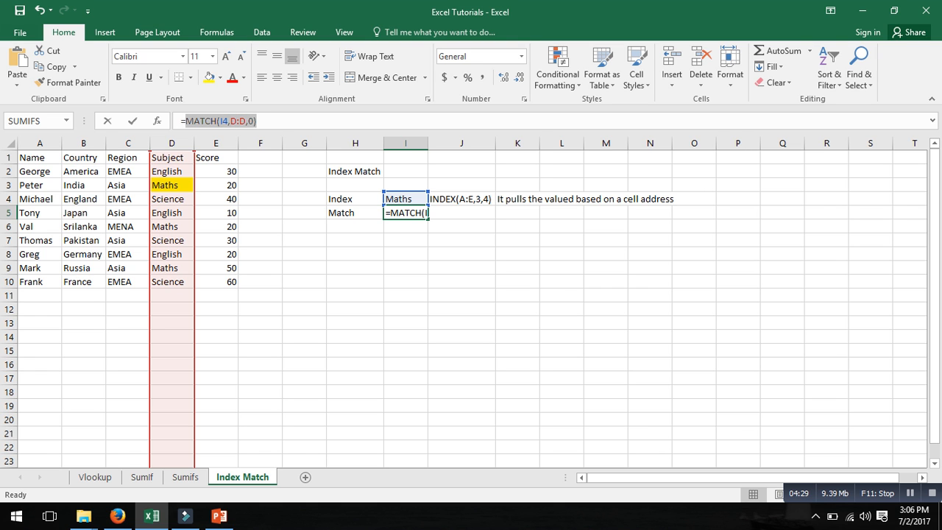
key(Escape)
click(461, 213)
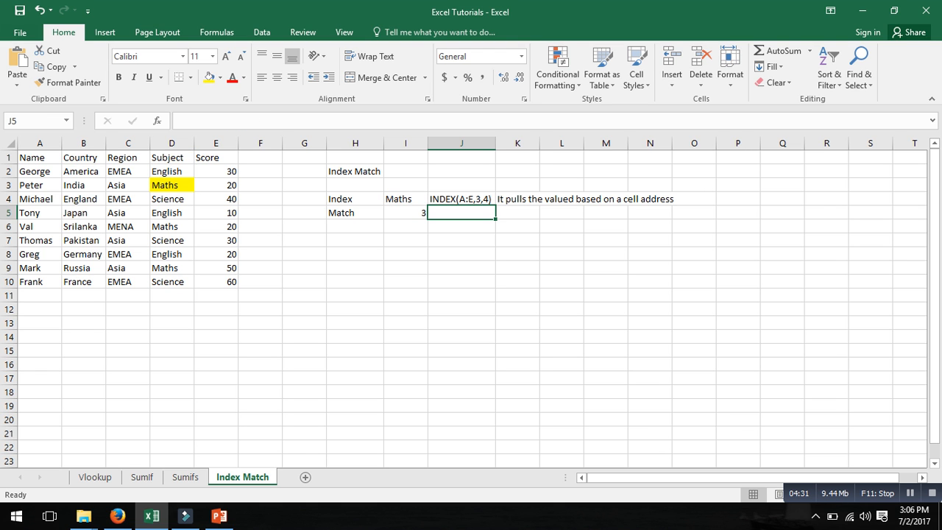
key(ctrl+v)
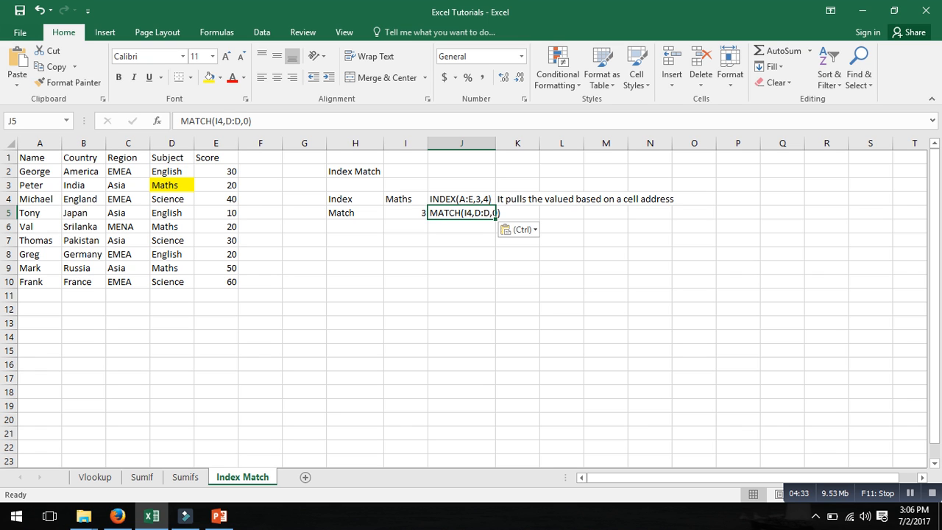
double_click(495, 143)
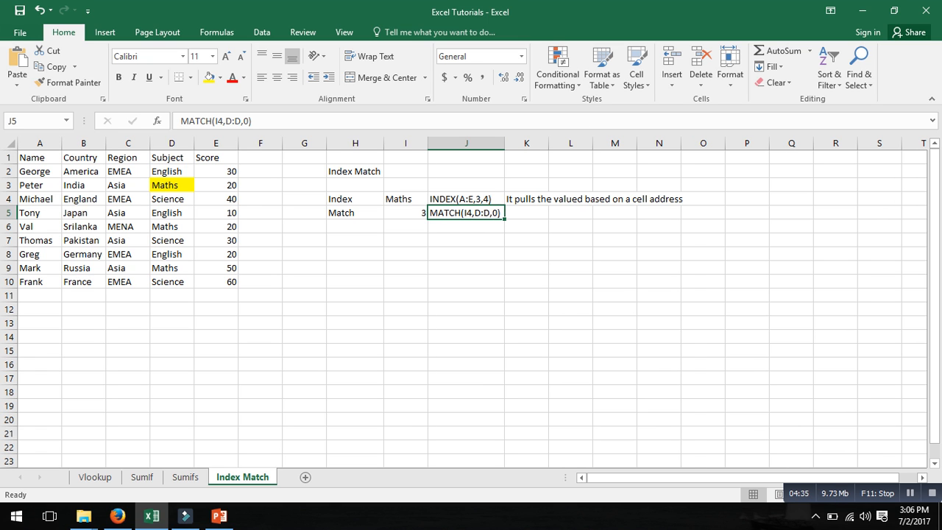
Enter the note "It pulls the row address based on a criteria in the defined range" in K5.
click(526, 212)
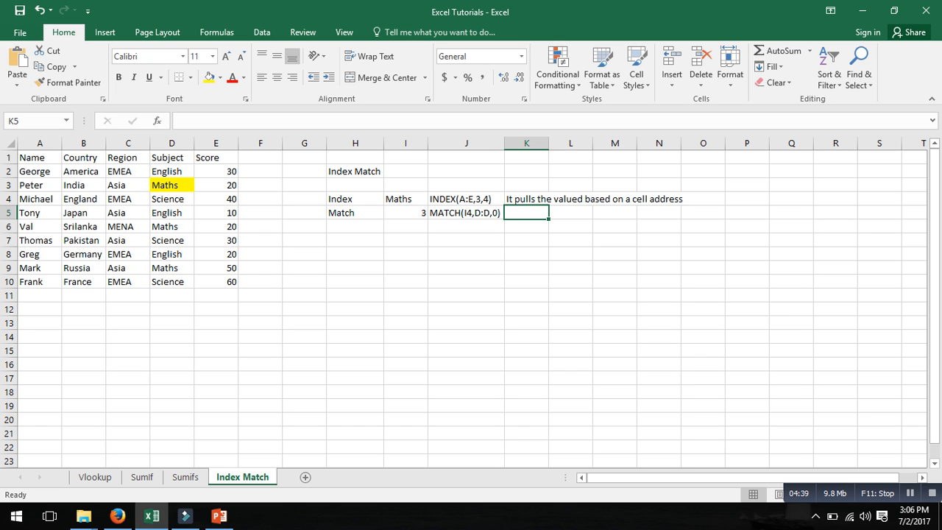
text(It pulls )
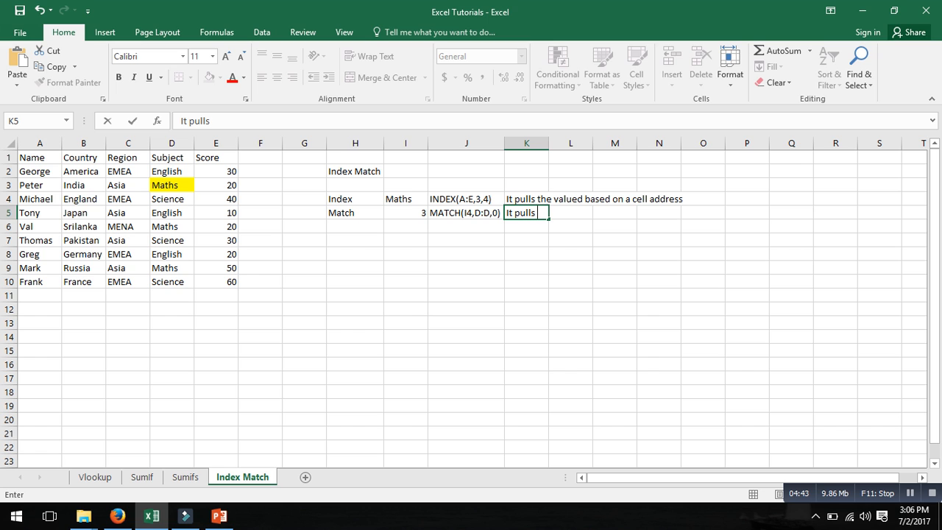
text(the row a)
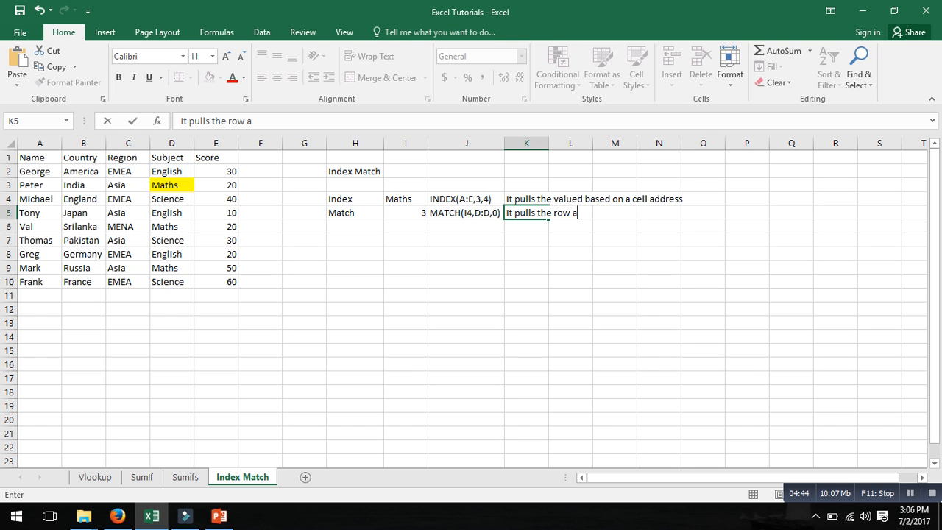
text(ddress)
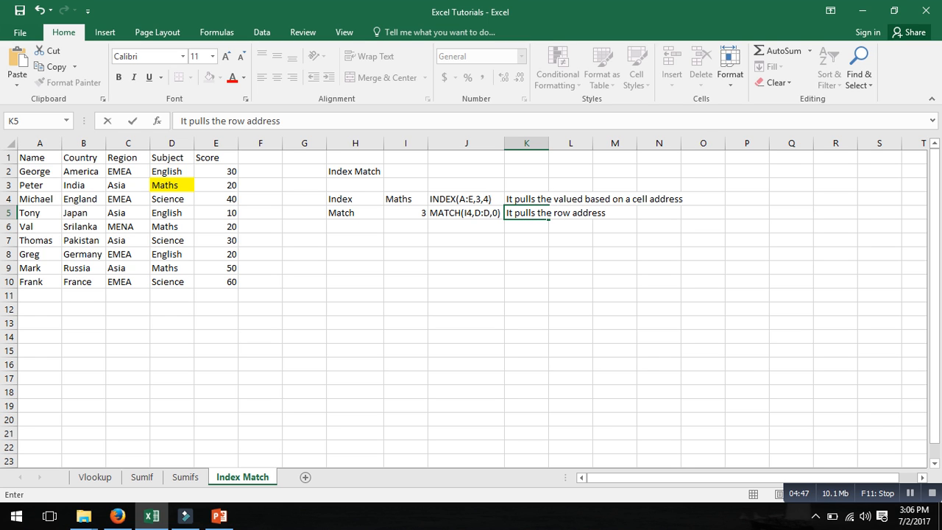
text( fro)
key(BackSpace)
key(BackSpace)
key(BackSpace)
text(based o)
text(n c)
key(BackSpace)
text(a )
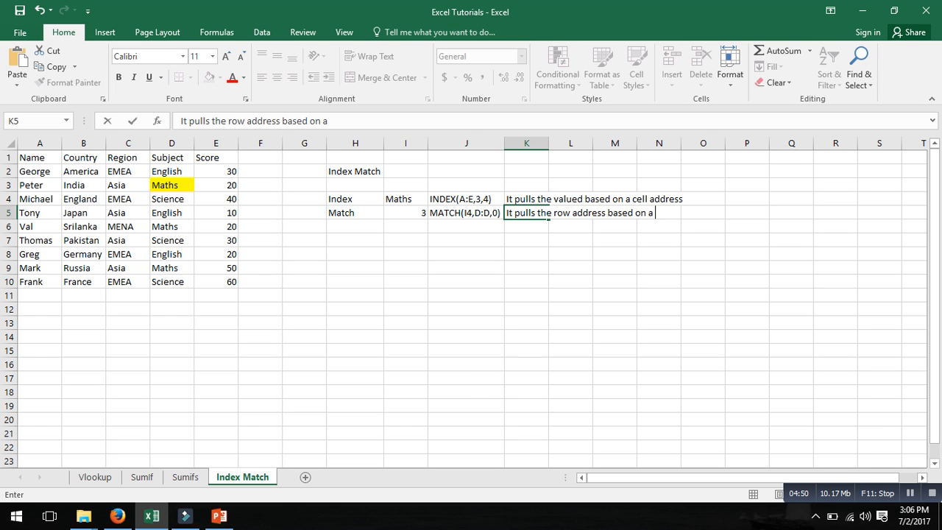
text(criteria in the )
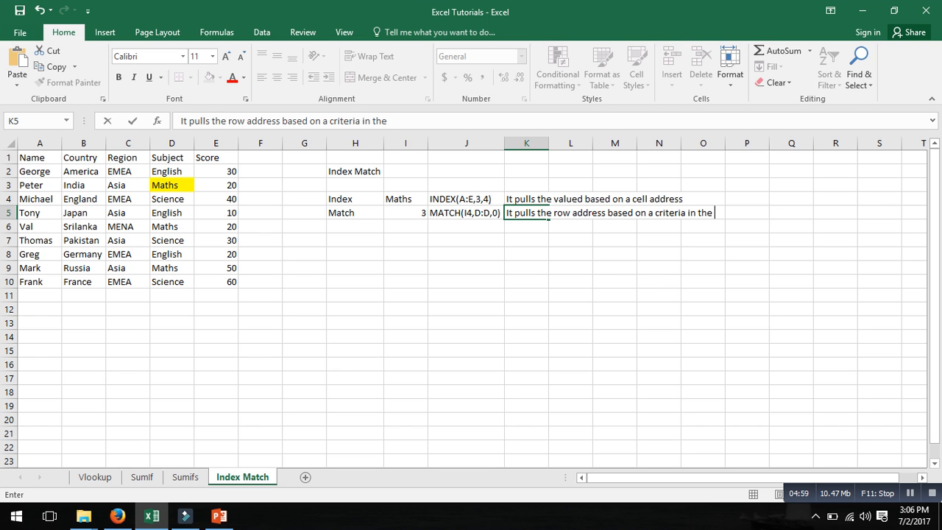
text(ra)
key(BackSpace)
key(BackSpace)
key(BackSpace)
key(BackSpace)
key(BackSpace)
key(BackSpace)
text(the defined range)
key(Return)
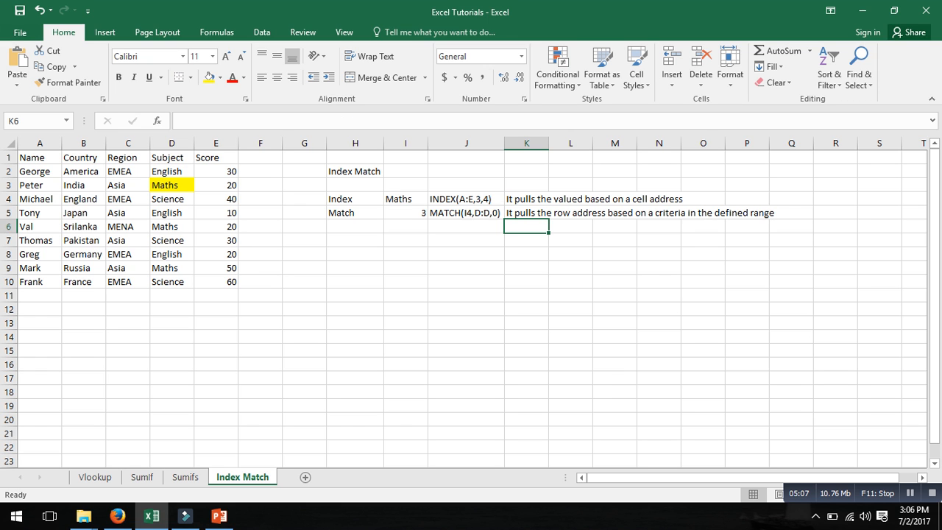
key(Left)
key(Left)
key(Down)
key(Down)
key(Left)
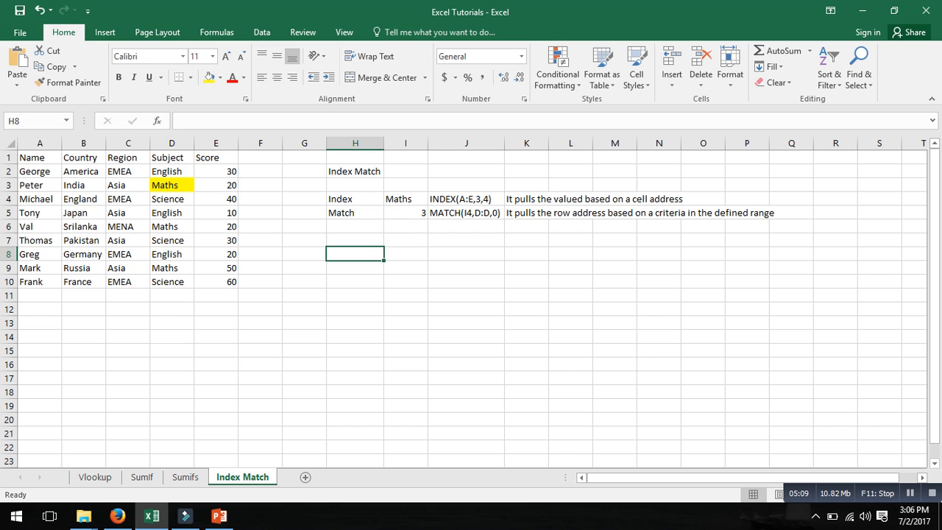
text(=)
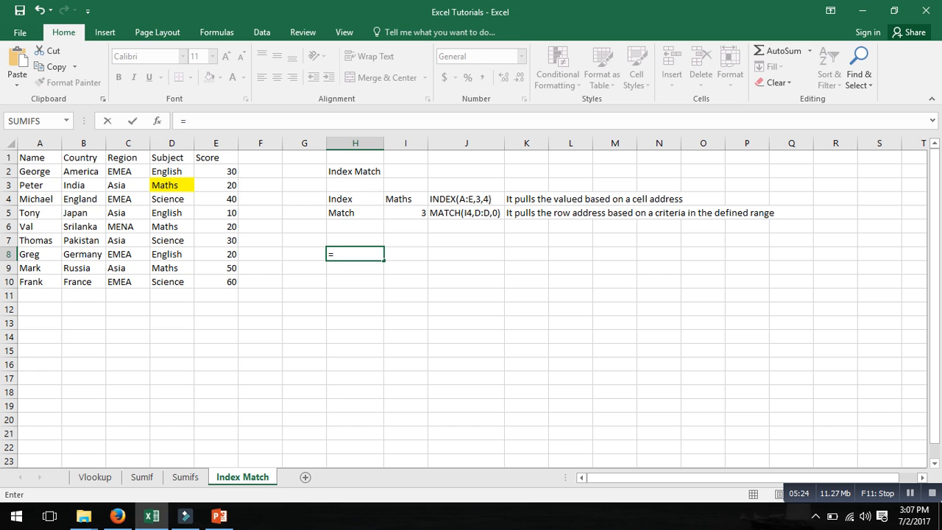
key(Escape)
click(466, 213)
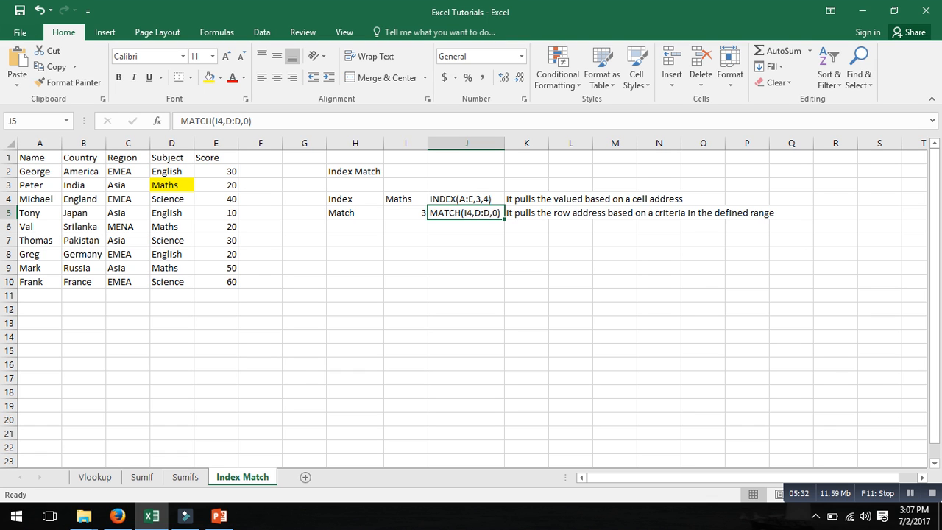
Begin an INDEX formula in H8 with columns A:E as its array.
click(356, 254)
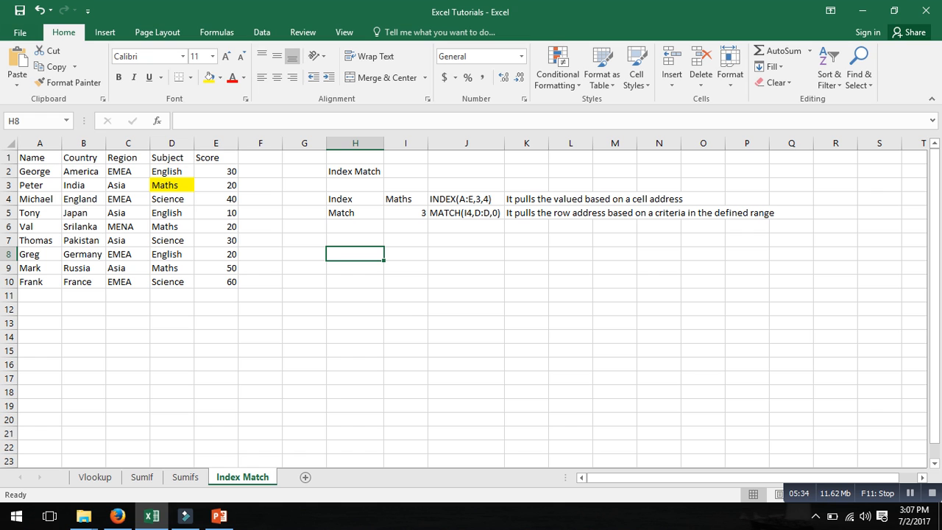
text(=m)
key(BackSpace)
text(v)
key(BackSpace)
text(index()
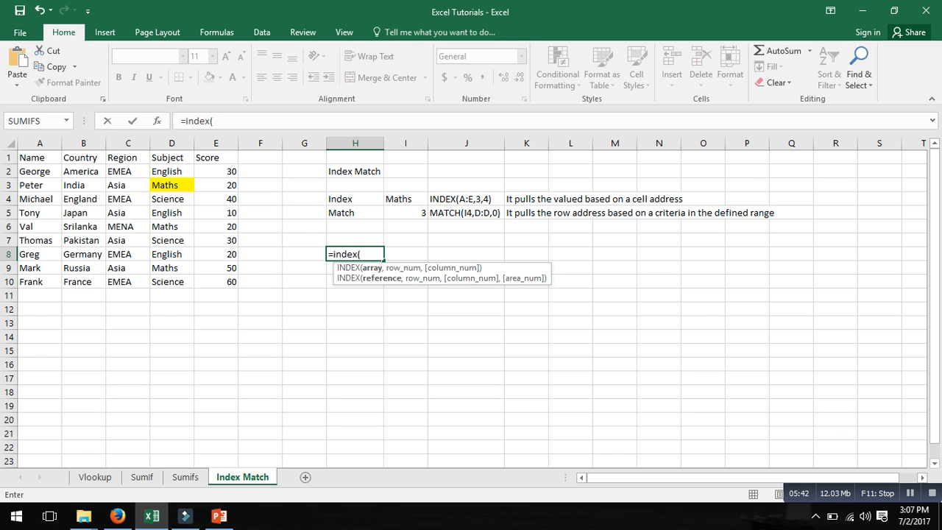
drag(40, 143, 220, 143)
text(,)
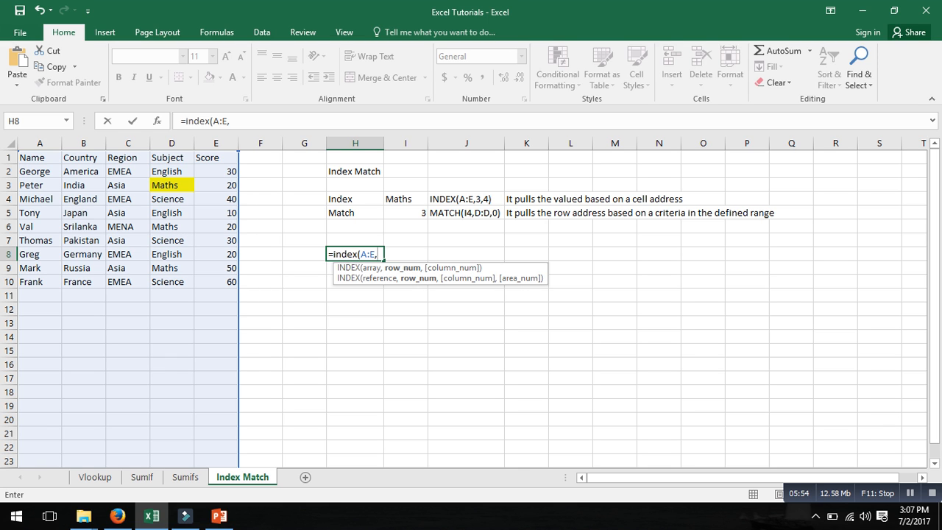
Nest MATCH(I4,D:D,0) as the row number argument of the INDEX formula in H8.
text(matc)
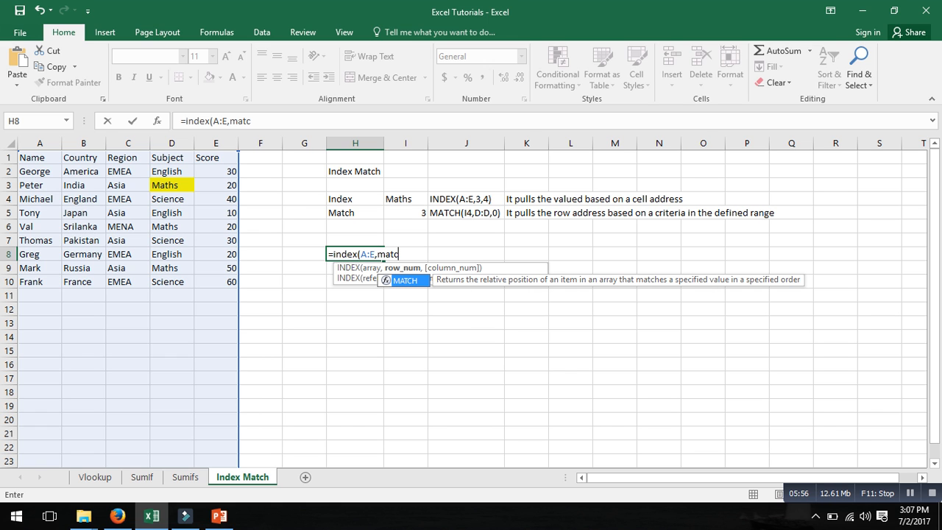
text(h()
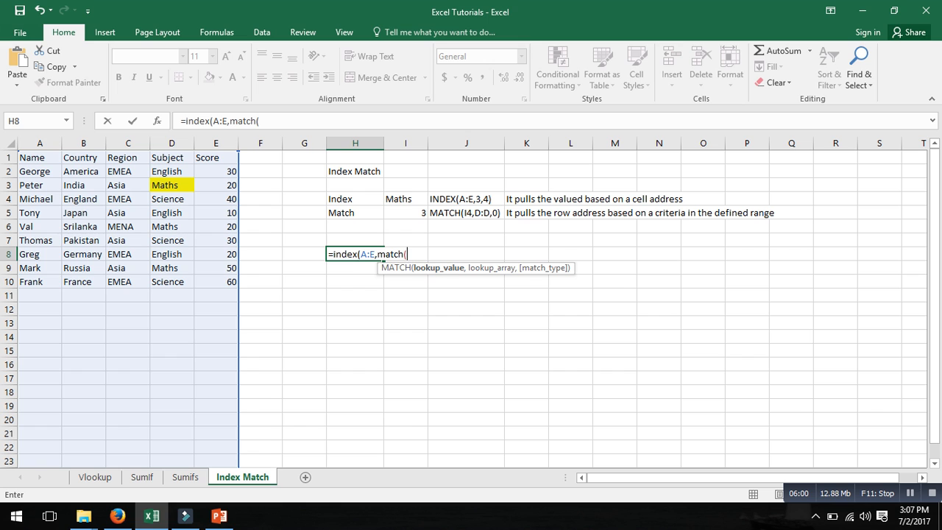
click(405, 199)
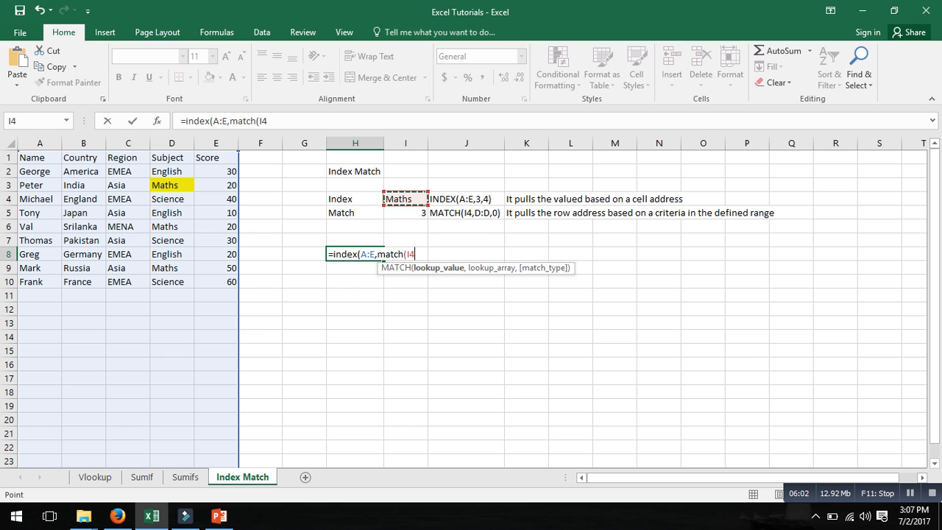
text(,)
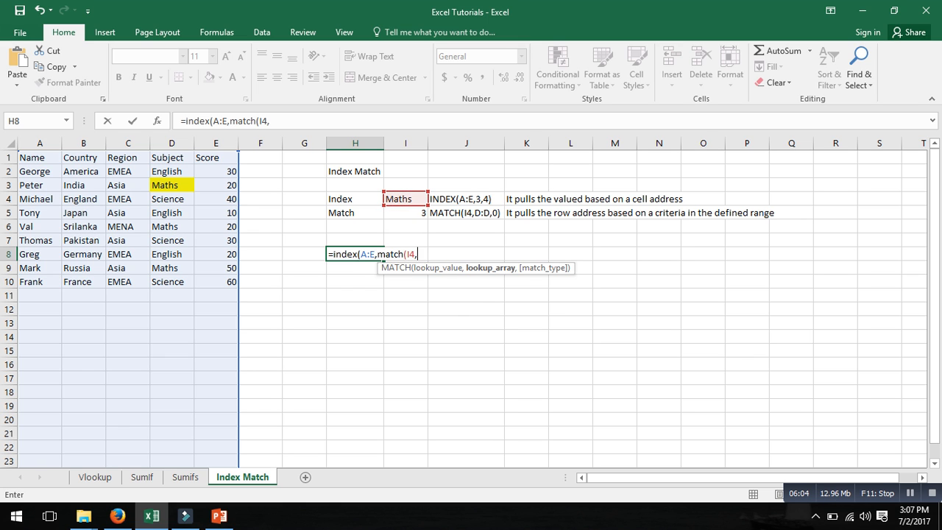
click(172, 143)
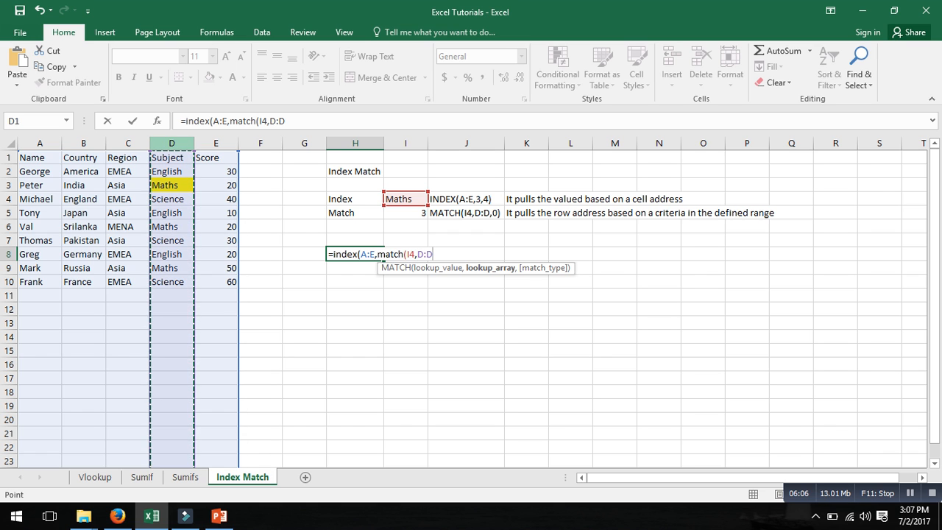
text(,)
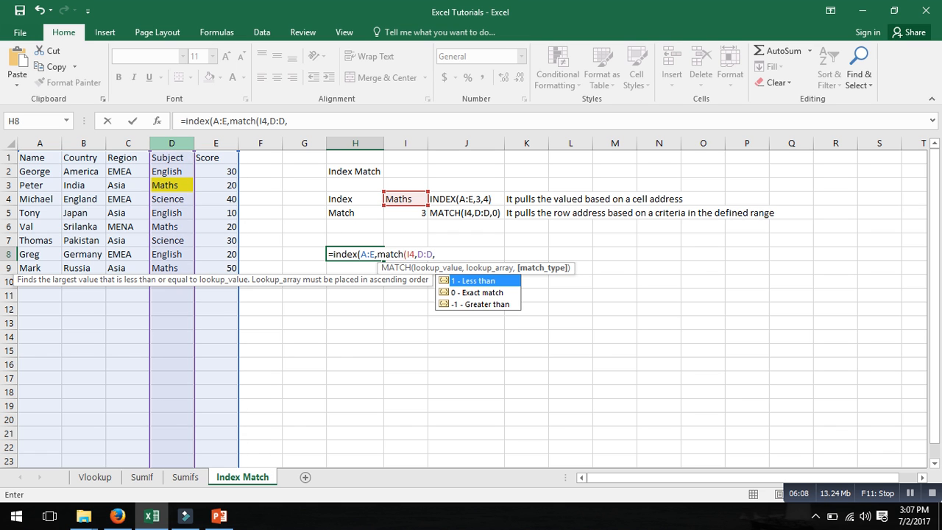
key(Down)
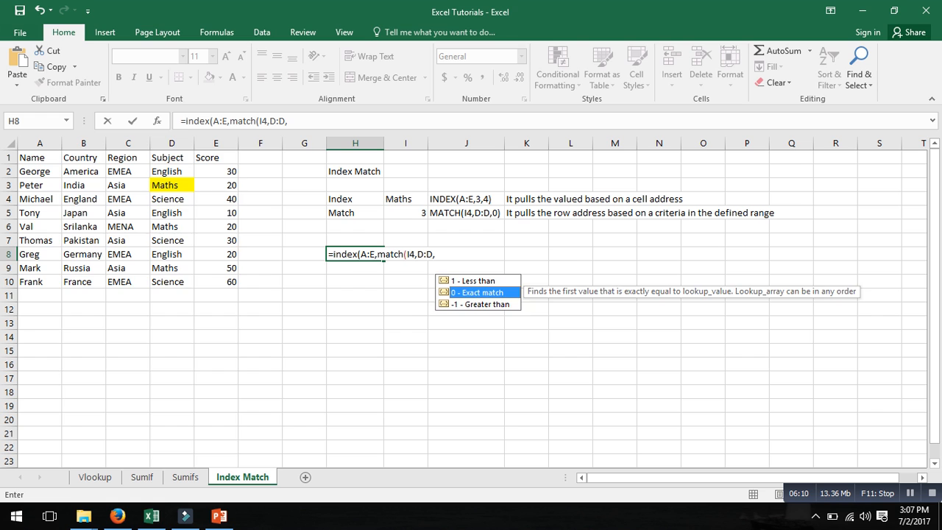
text(0))
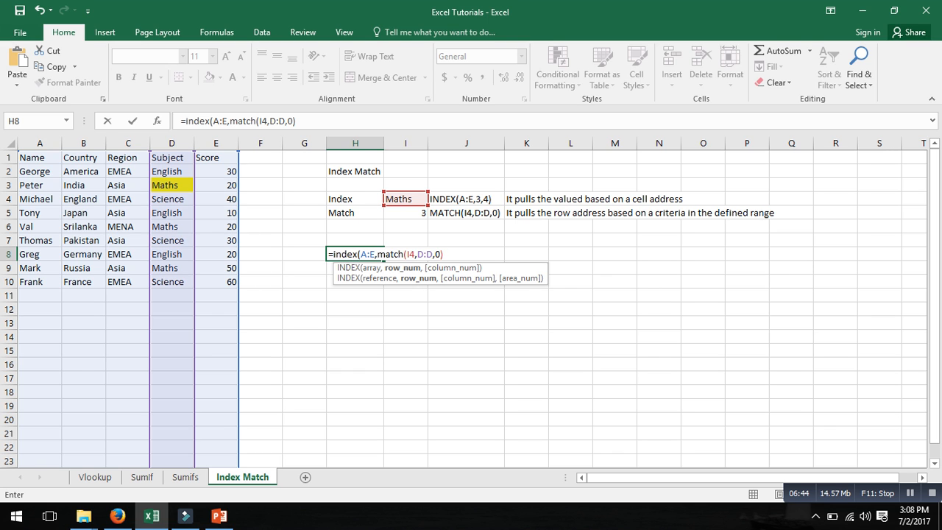
Complete the INDEX formula in H8 with column number 3 and enter it.
text(,)
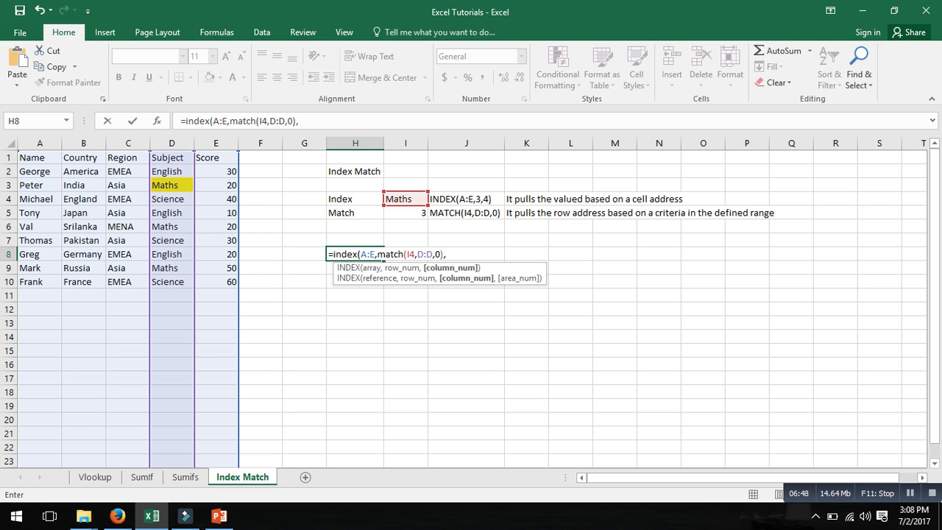
text(3))
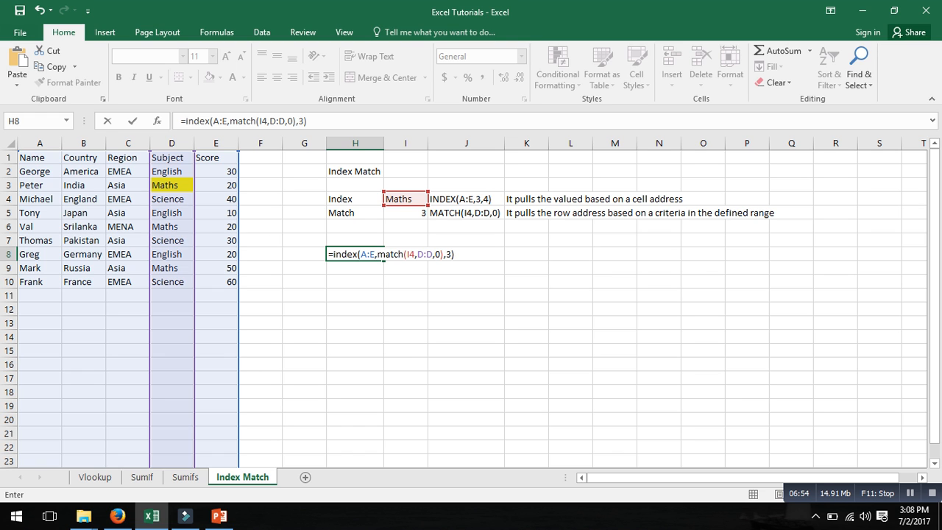
key(Return)
key(Up)
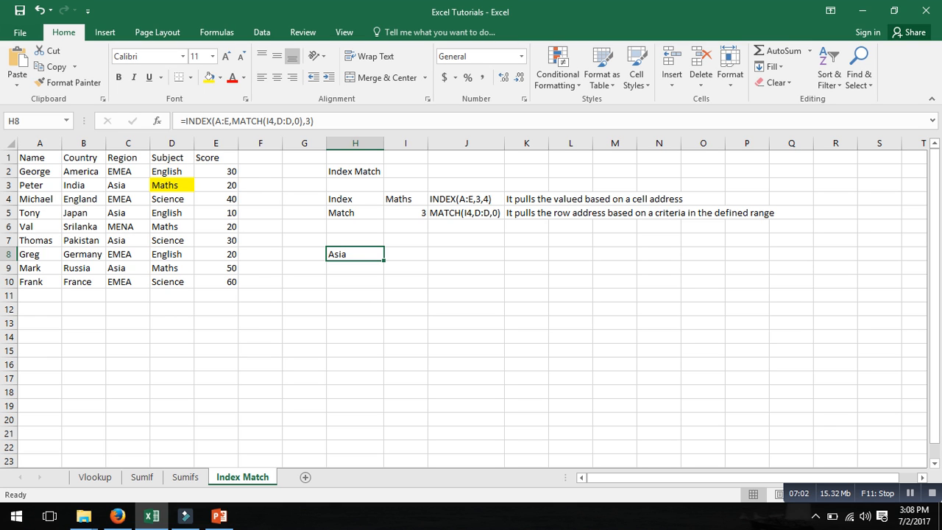
Copy the formula text INDEX(A:E,MATCH(I4,D:D,0),3) without its equals sign from H8 into I8.
drag(315, 121, 181, 121)
key(ctrl+c)
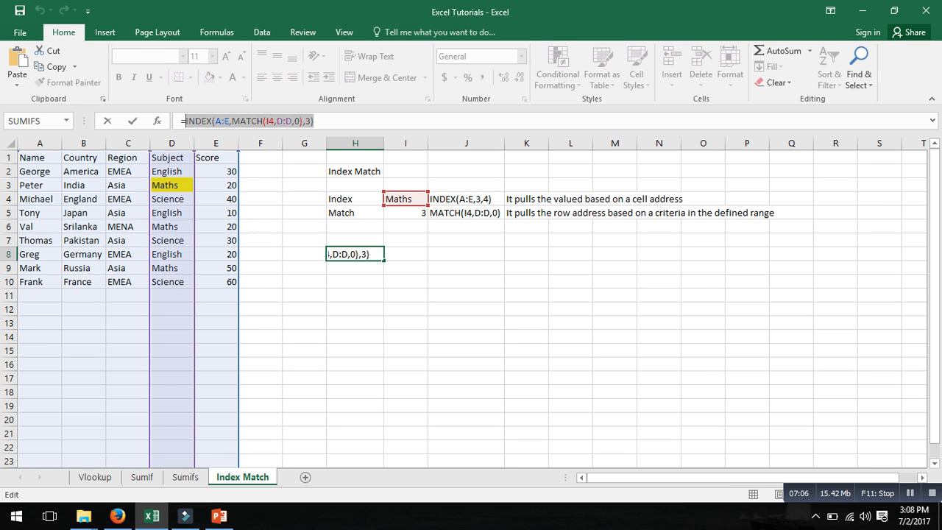
key(Escape)
click(406, 254)
key(ctrl+v)
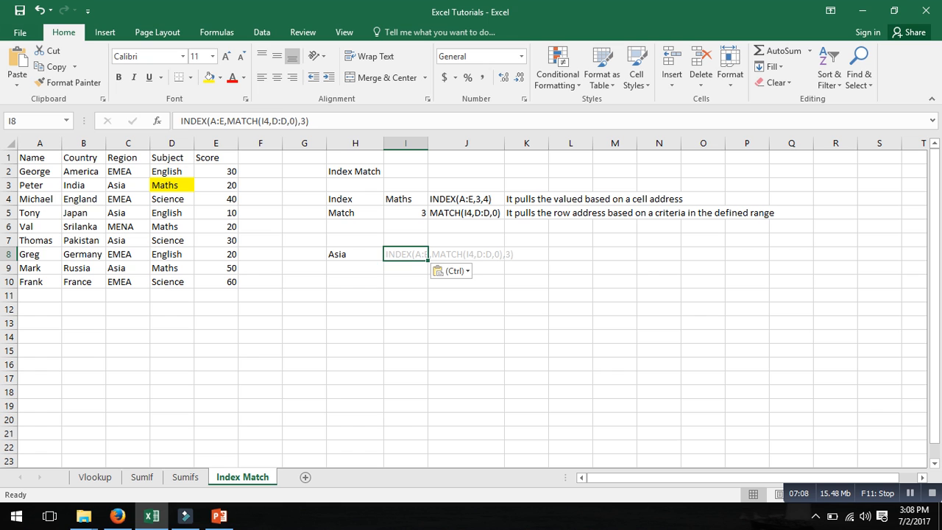
click(466, 296)
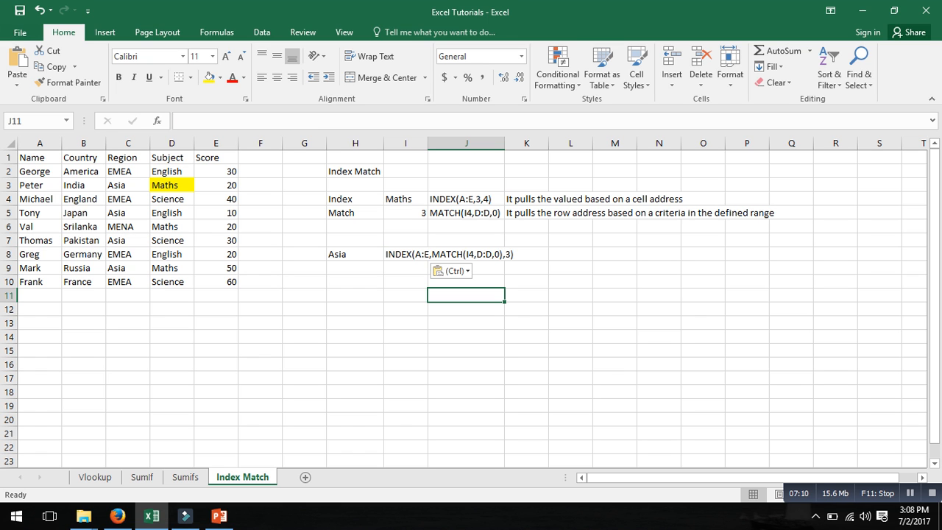
Enter A:E in I11 and describe it as "Table Array" in J11.
click(405, 294)
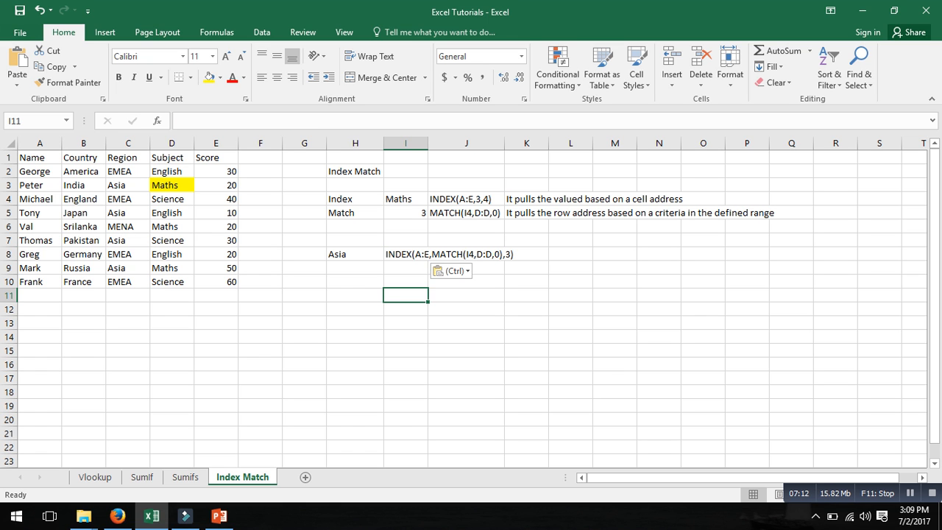
text(A:E)
key(Return)
text(0)
key(Escape)
key(Up)
key(Right)
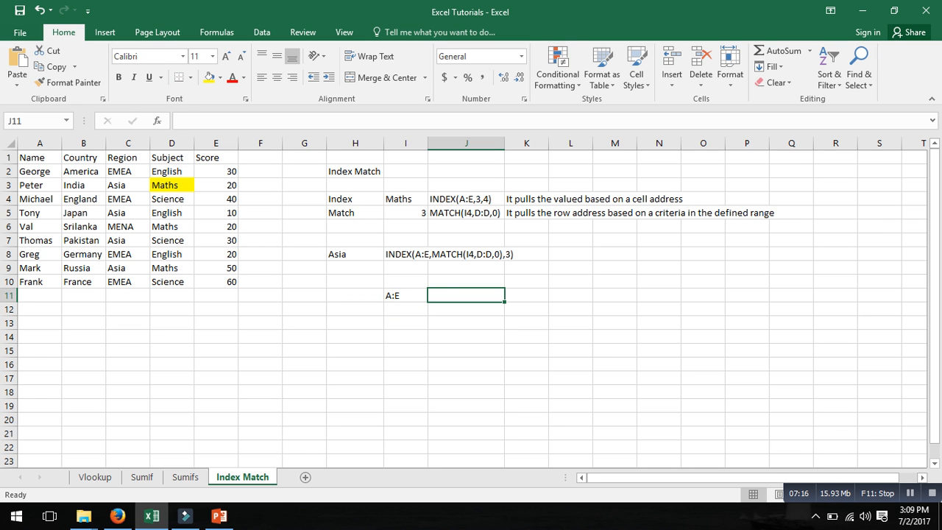
text(Table)
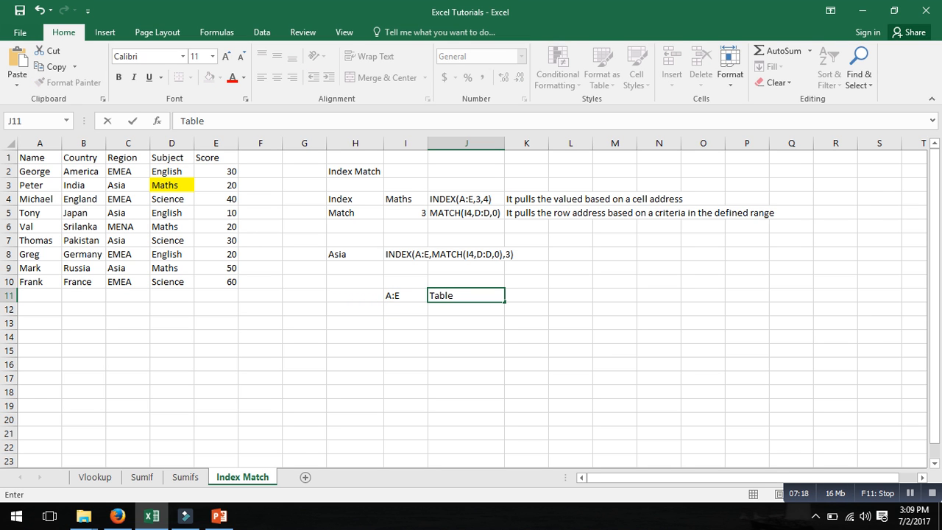
text( Array)
key(Return)
key(Left)
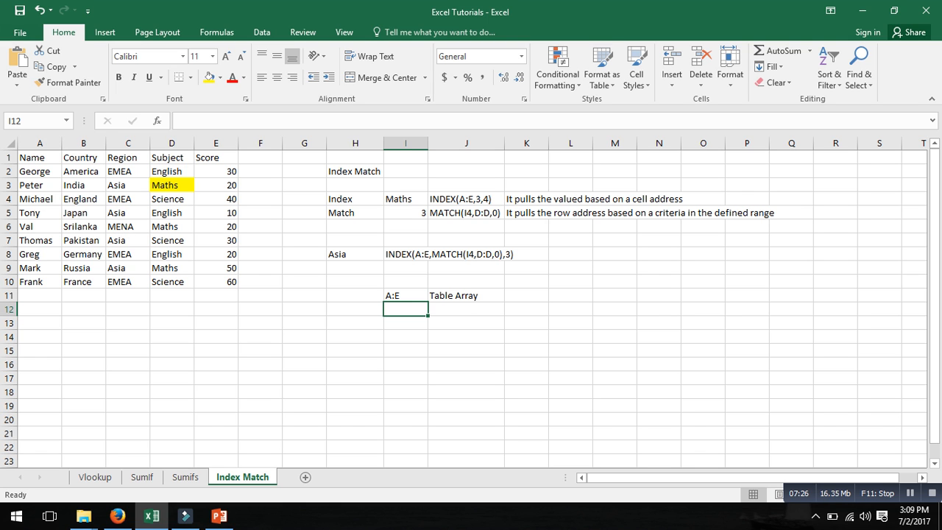
Add the label "Match" in I12 with the value 3 in J12.
text(Match)
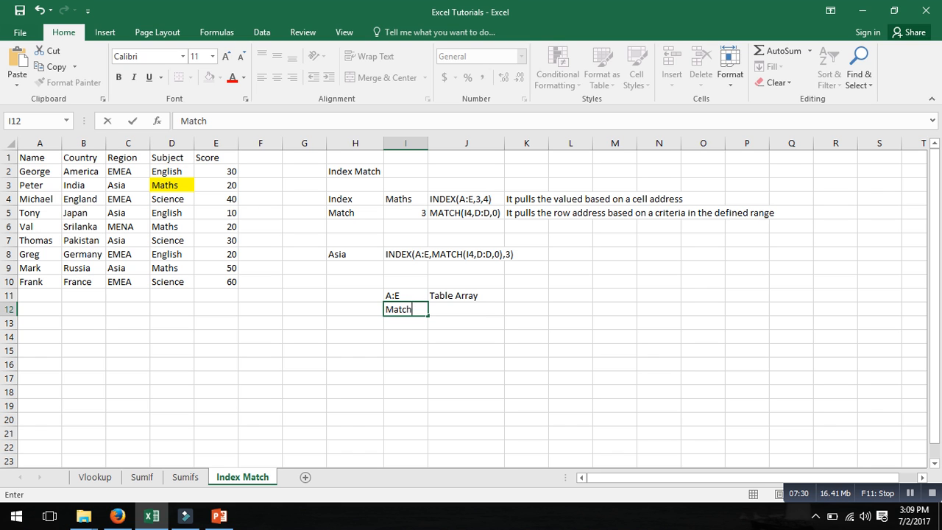
key(Return)
key(Up)
key(Right)
text(2)
key(Return)
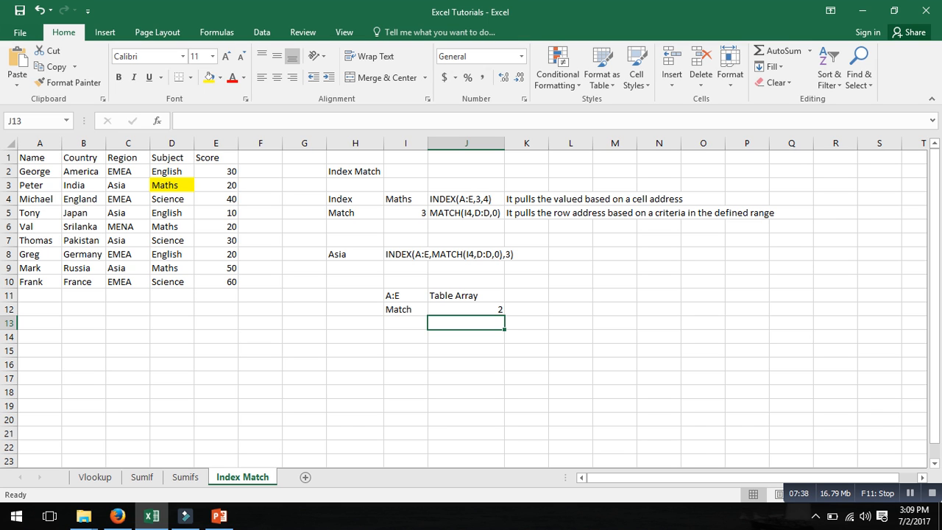
click(466, 309)
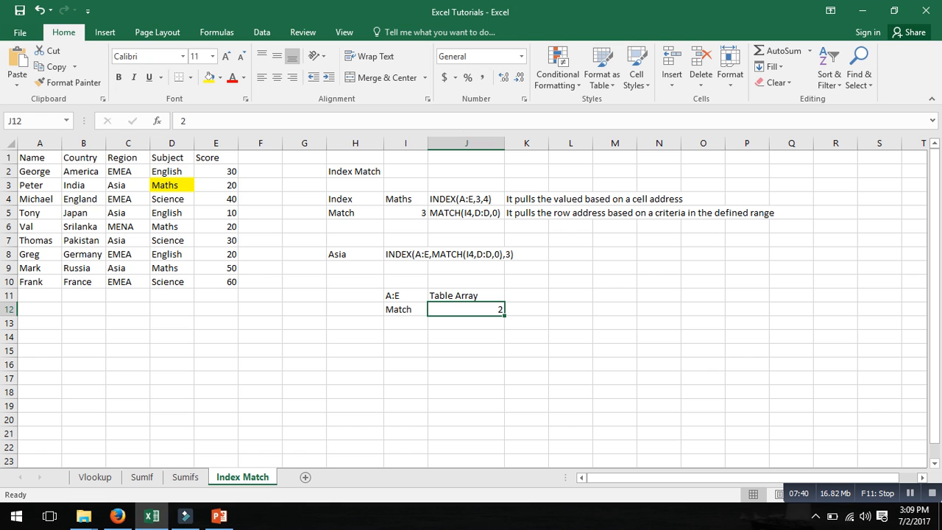
text(3)
key(Return)
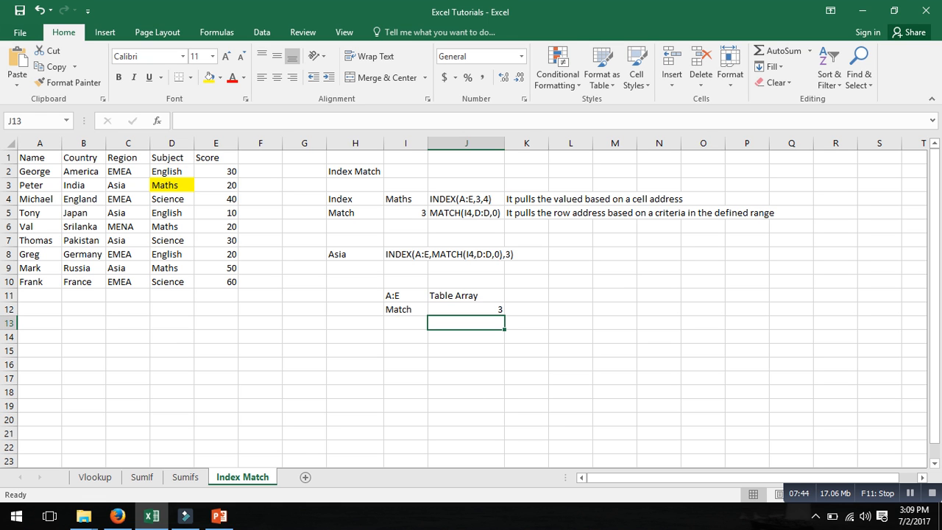
Add the label "Column#" in I13 with the value 3 in J13.
click(405, 323)
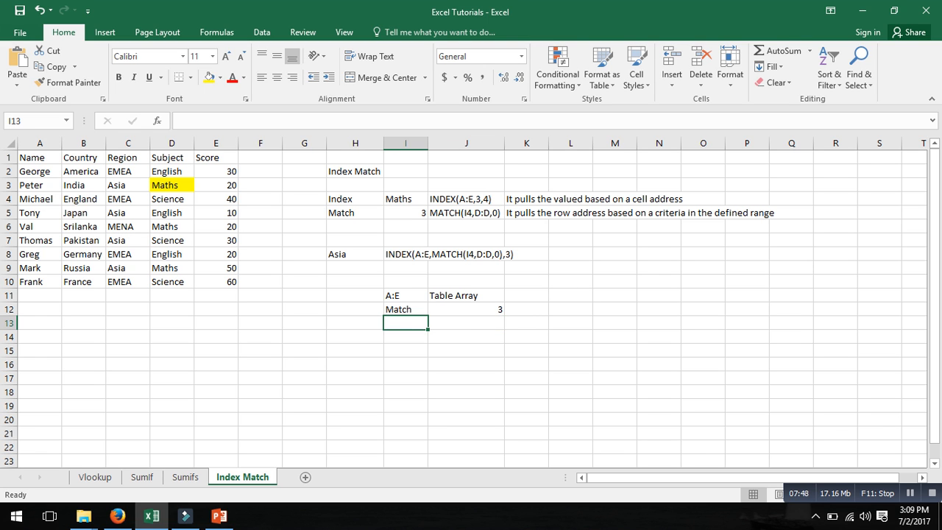
text(Column)
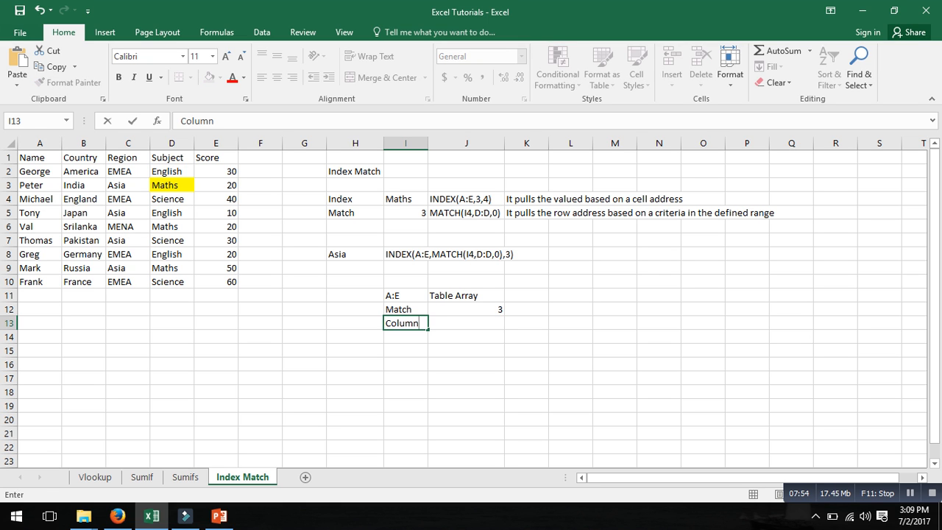
text(#)
key(Return)
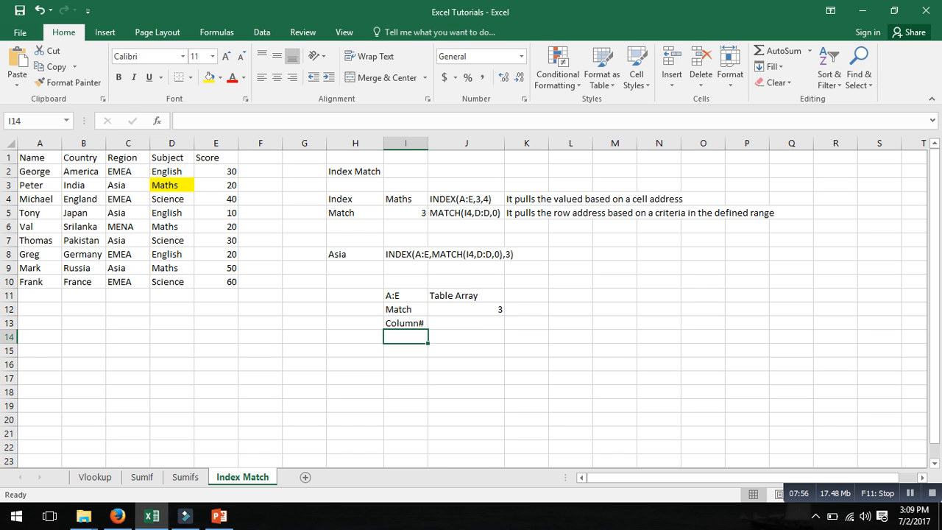
key(Right)
key(Up)
key(Up)
key(Down)
text(3)
key(Return)
key(Up)
key(Up)
key(Up)
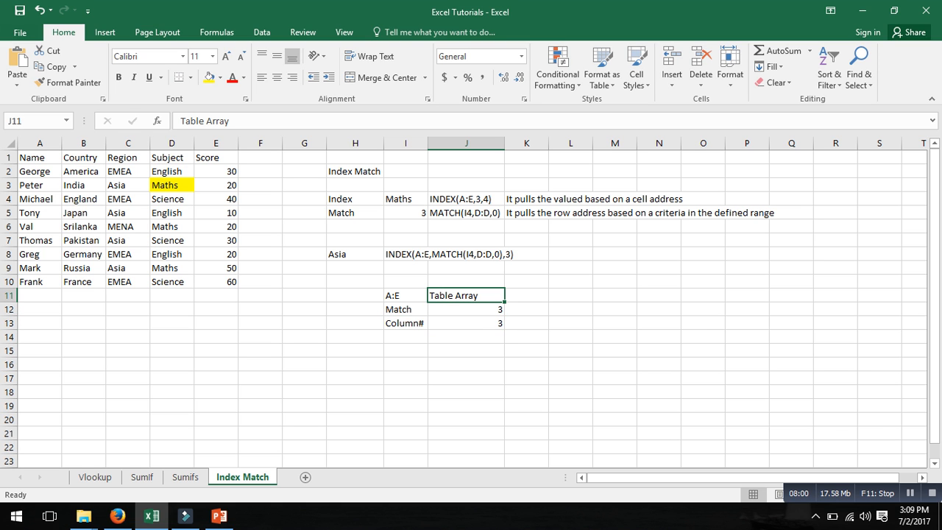
key(Down)
key(Down)
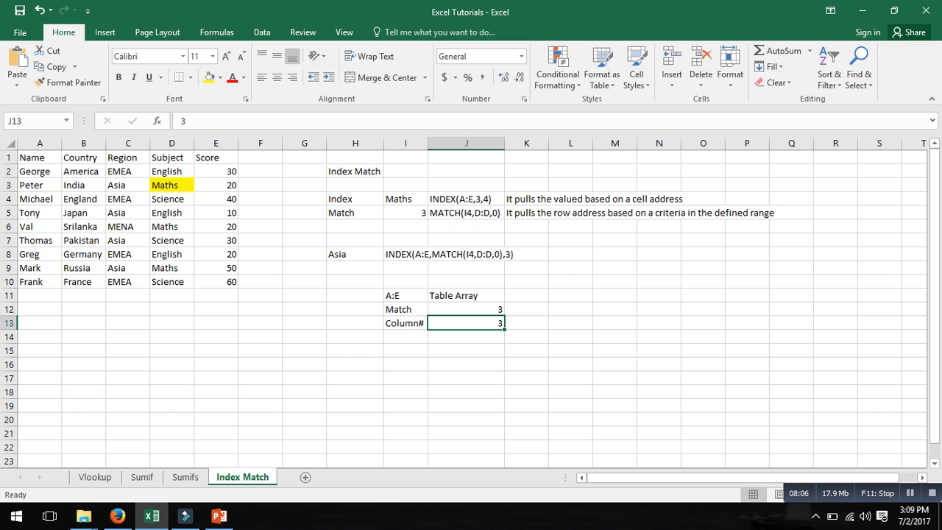
Fill the row 3 Region cell C3 and the combined formula cell H8 with the standard light green.
click(8, 186)
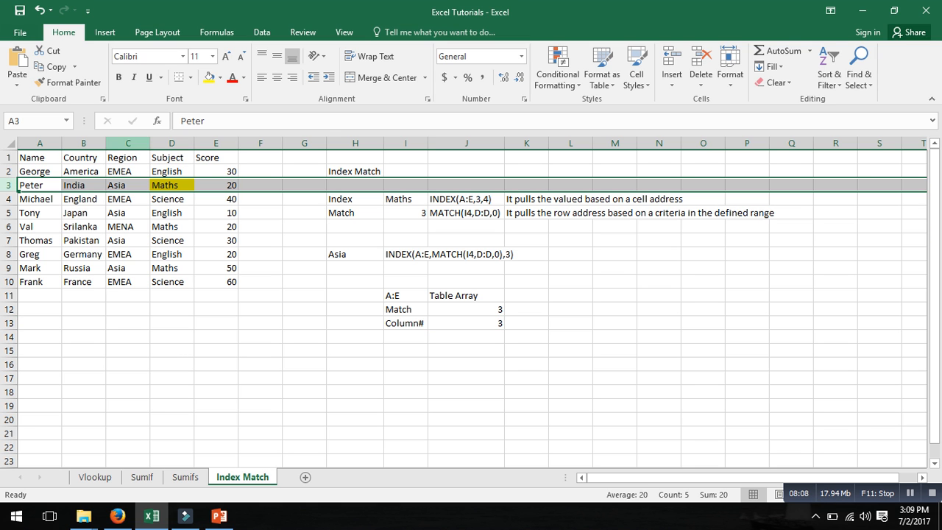
ctrl+click(128, 144)
click(128, 186)
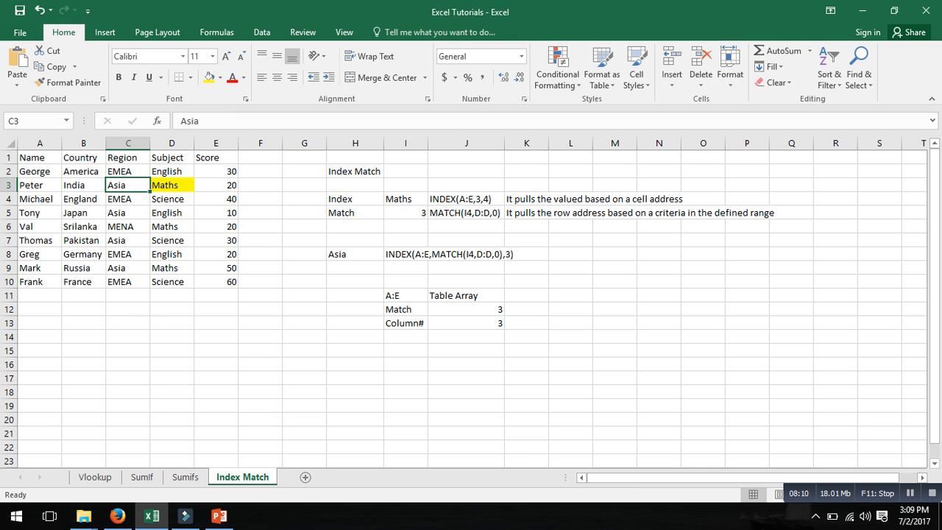
click(220, 78)
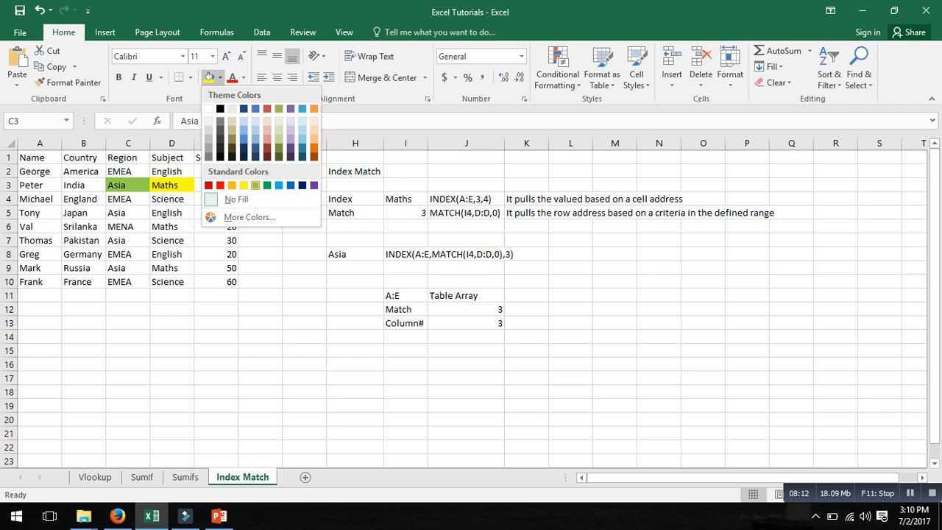
click(255, 179)
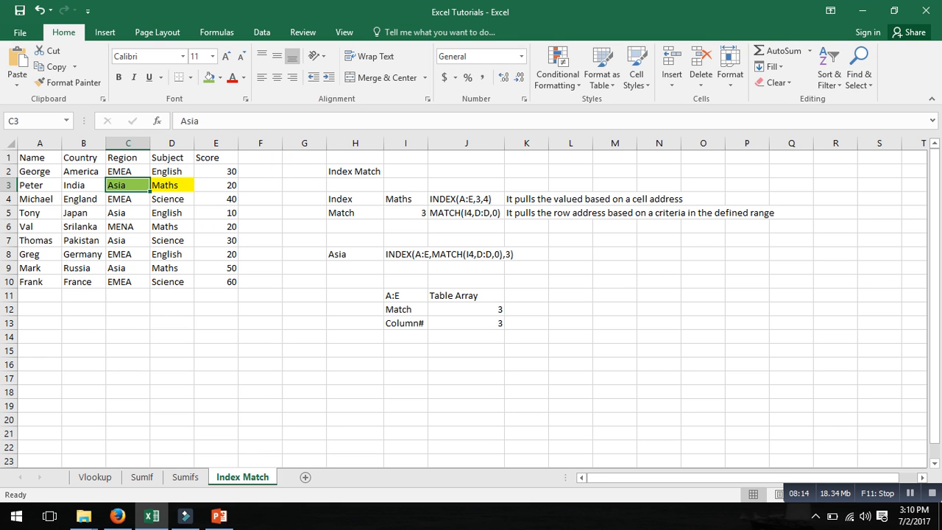
click(355, 255)
click(209, 78)
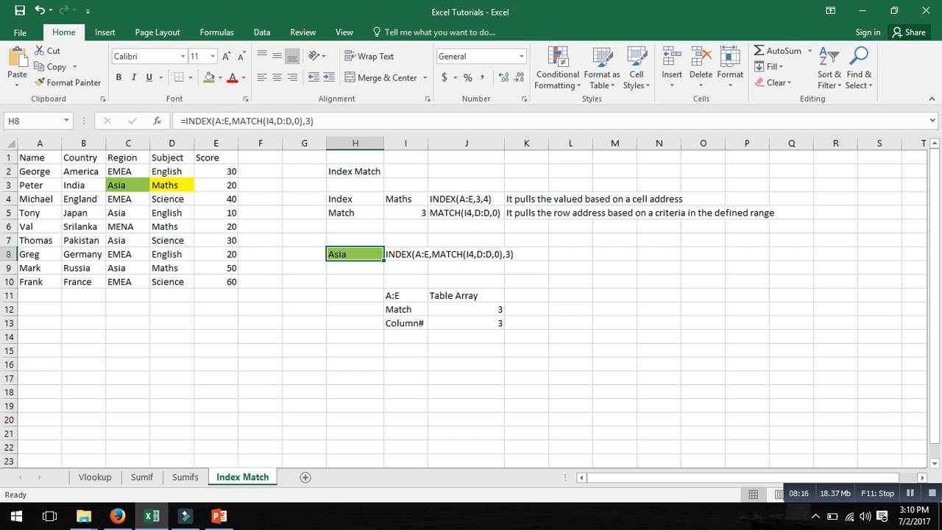
click(355, 281)
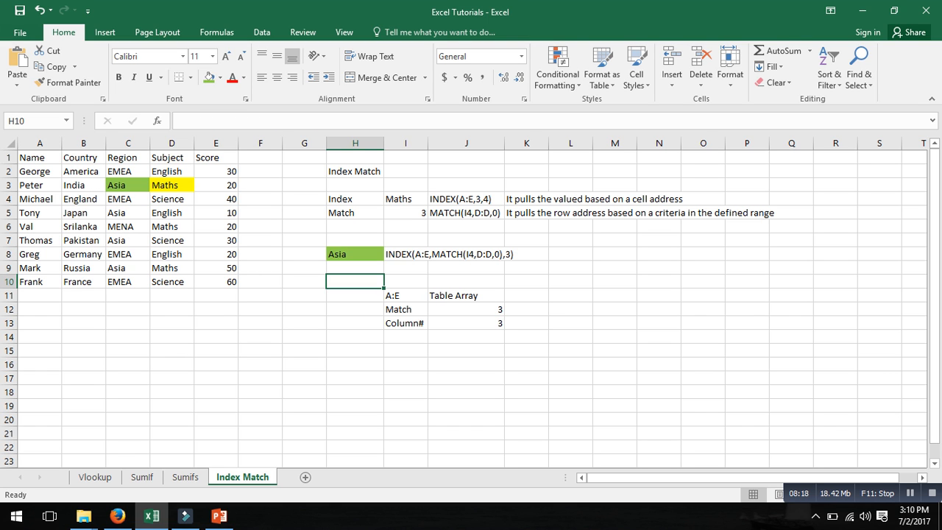